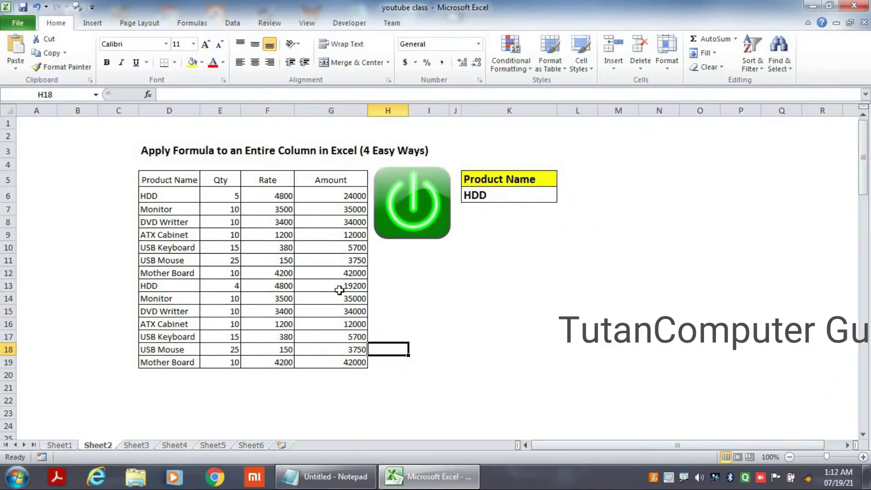
Open Excel Help with F1, move it aside, and search its topics for 'if'
{"action": "key", "text": "F1"}
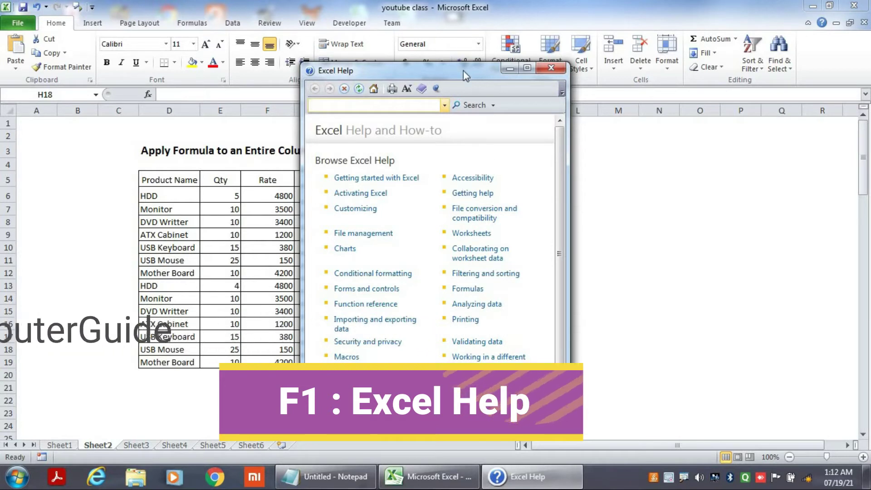
{"action": "left_click_drag", "start_coordinate": [457, 76], "coordinate": [523, 62]}
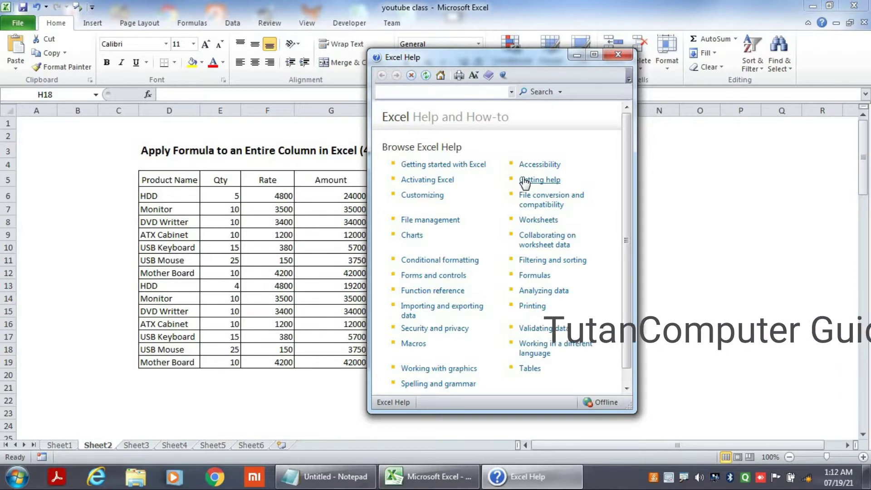
{"action": "left_click", "coordinate": [431, 92]}
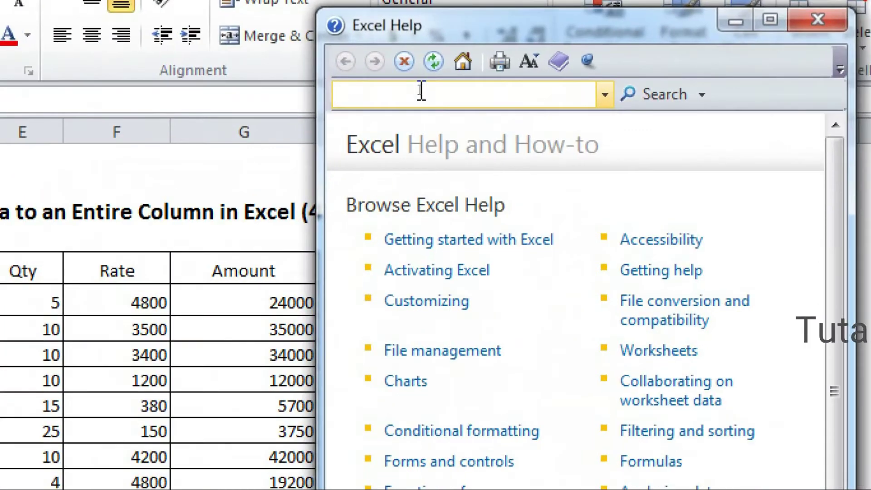
{"action": "type", "text": "if"}
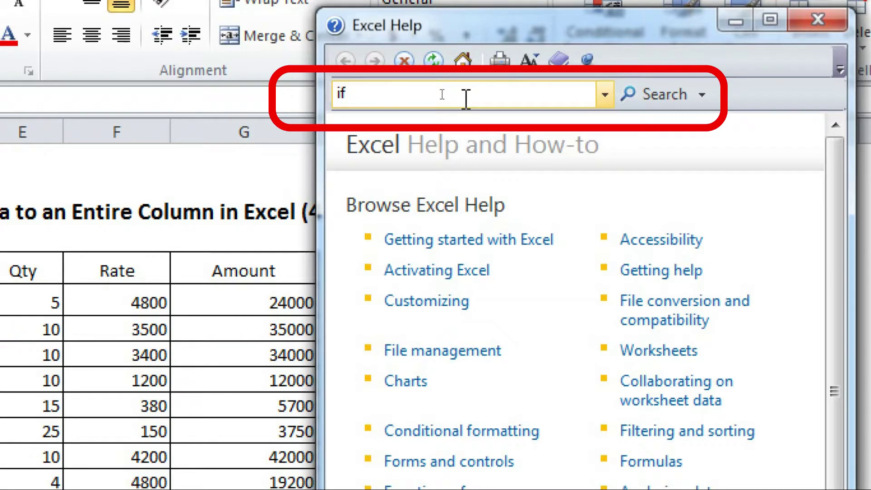
{"action": "key", "text": "Return"}
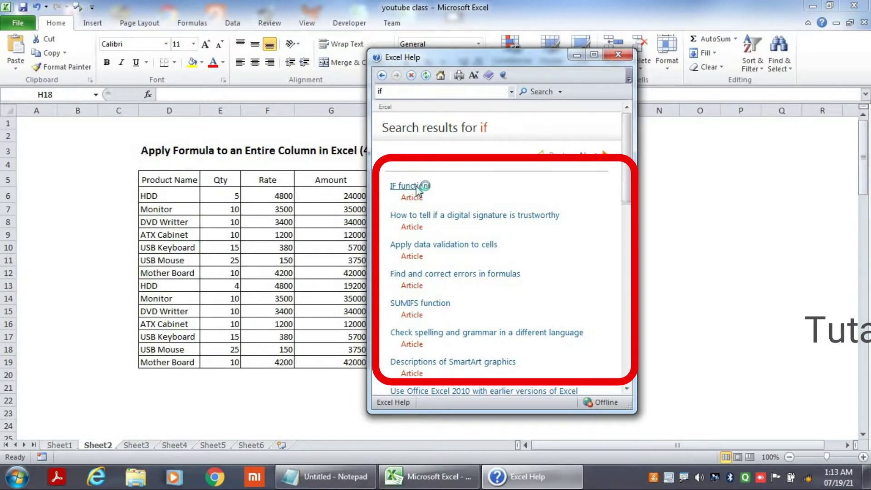
Scroll through the IF function article, highlighting its Description and argument sections
{"action": "scroll", "coordinate": [478, 236], "scroll_direction": "down", "scroll_amount": 2}
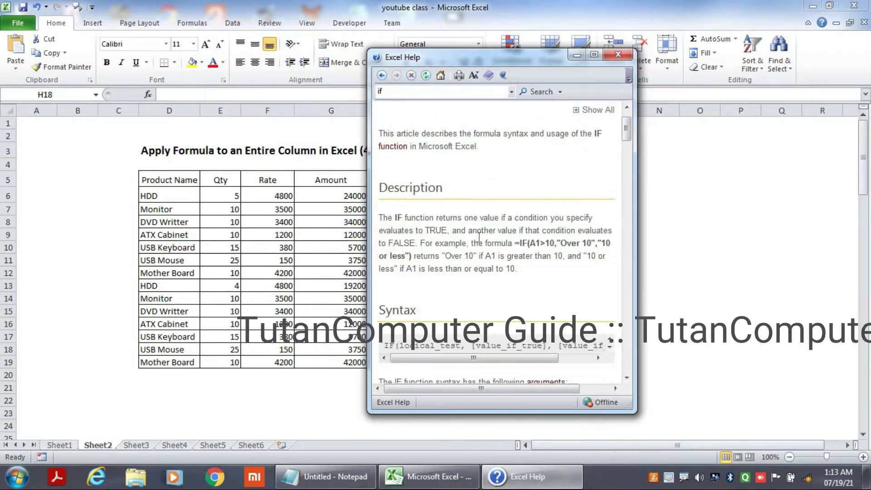
{"action": "scroll", "coordinate": [478, 237], "scroll_direction": "down", "scroll_amount": 3}
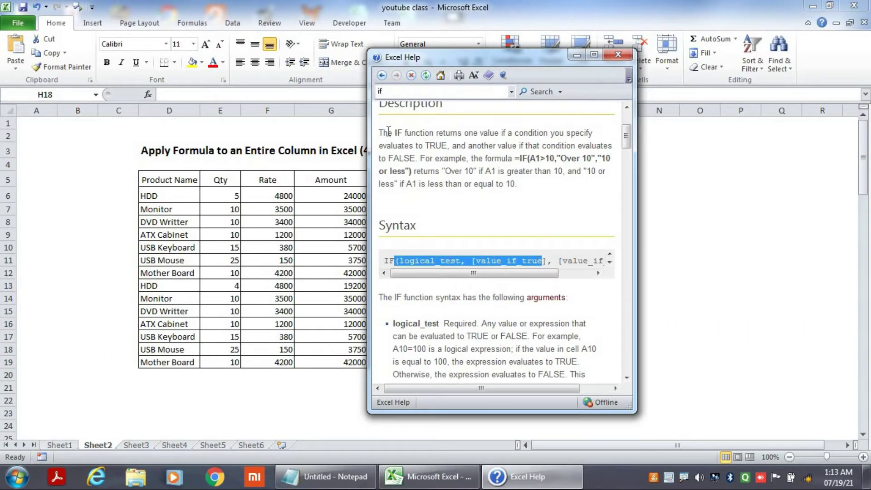
{"action": "left_click_drag", "start_coordinate": [379, 132], "coordinate": [567, 188]}
{"action": "scroll", "coordinate": [452, 275], "scroll_direction": "down", "scroll_amount": 2}
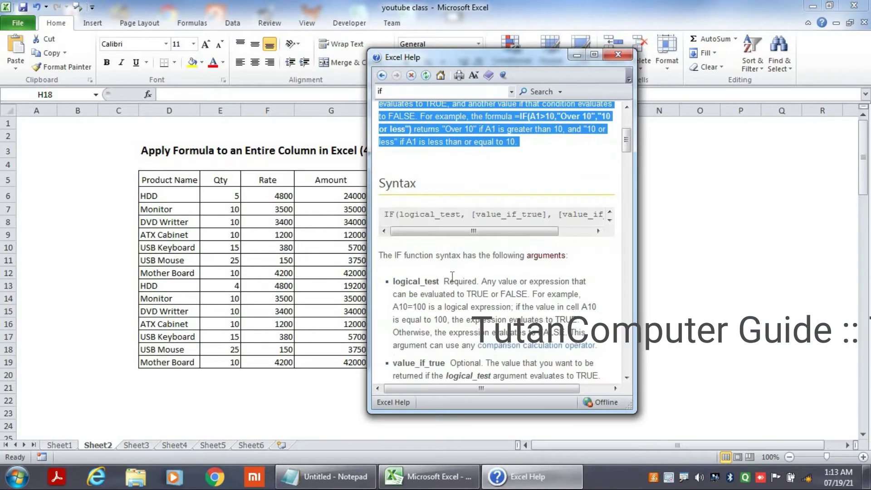
{"action": "left_click_drag", "start_coordinate": [450, 279], "coordinate": [599, 363]}
{"action": "scroll", "coordinate": [501, 325], "scroll_direction": "down", "scroll_amount": 6}
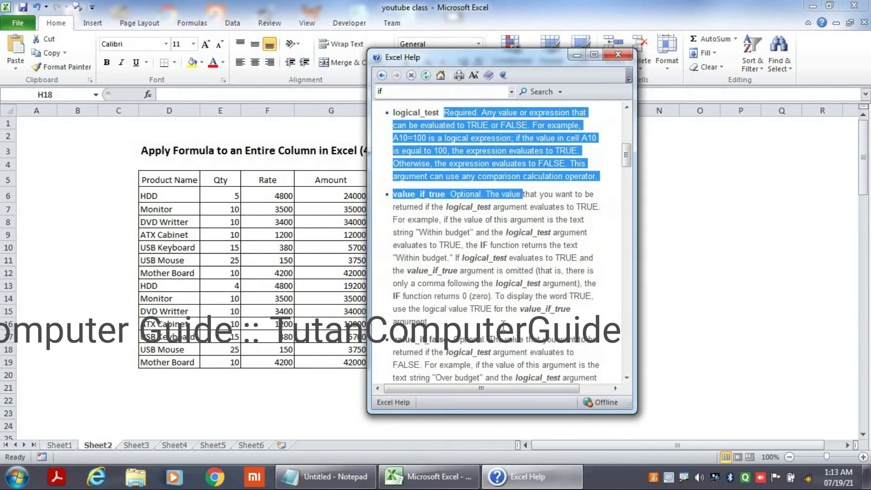
{"action": "scroll", "coordinate": [501, 325], "scroll_direction": "down", "scroll_amount": 5}
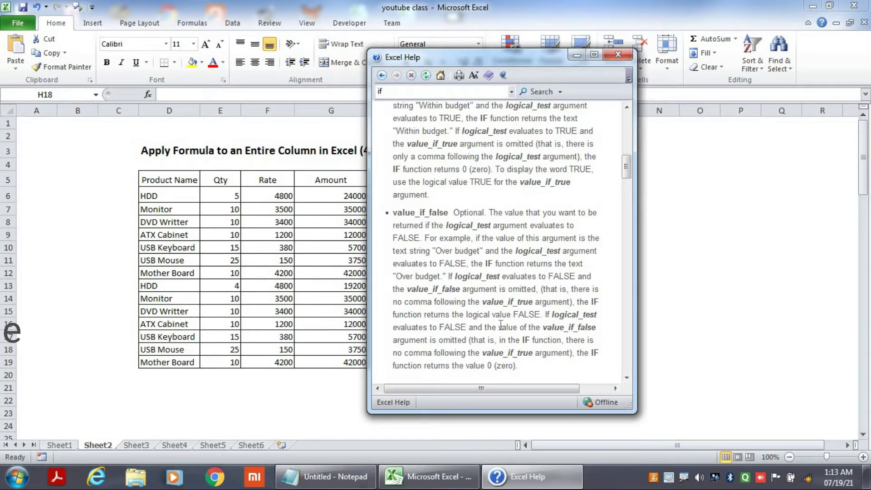
Scroll back up, close Excel Help and move the active cell down to H19
{"action": "scroll", "coordinate": [501, 325], "scroll_direction": "up", "scroll_amount": 3}
{"action": "scroll", "coordinate": [500, 324], "scroll_direction": "up", "scroll_amount": 2}
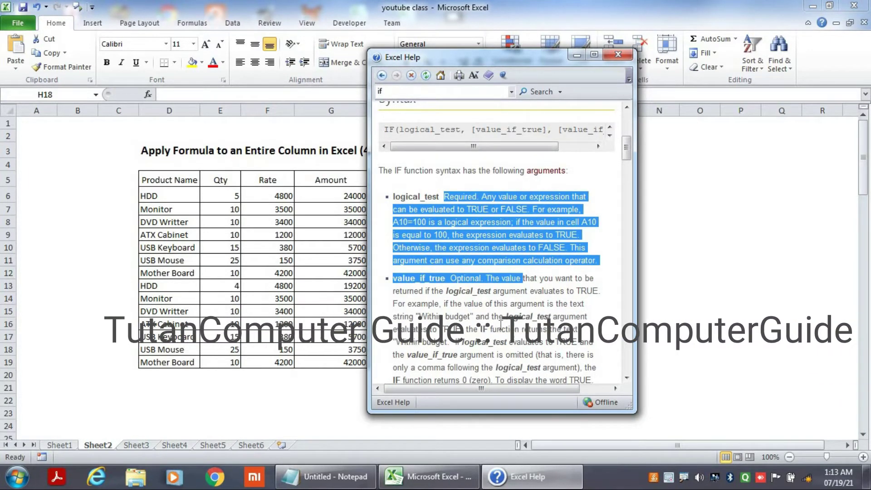
{"action": "left_click", "coordinate": [620, 52]}
{"action": "key", "text": "Down"}
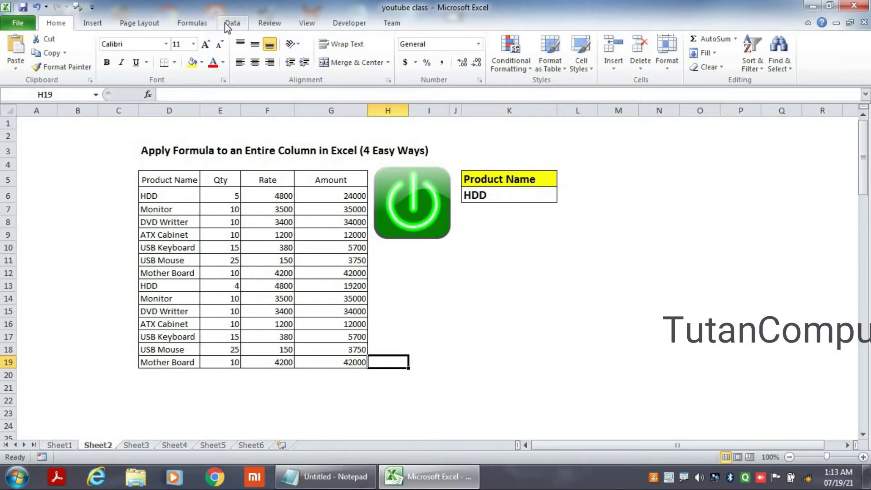
{"action": "key", "text": "ctrl+F1"}
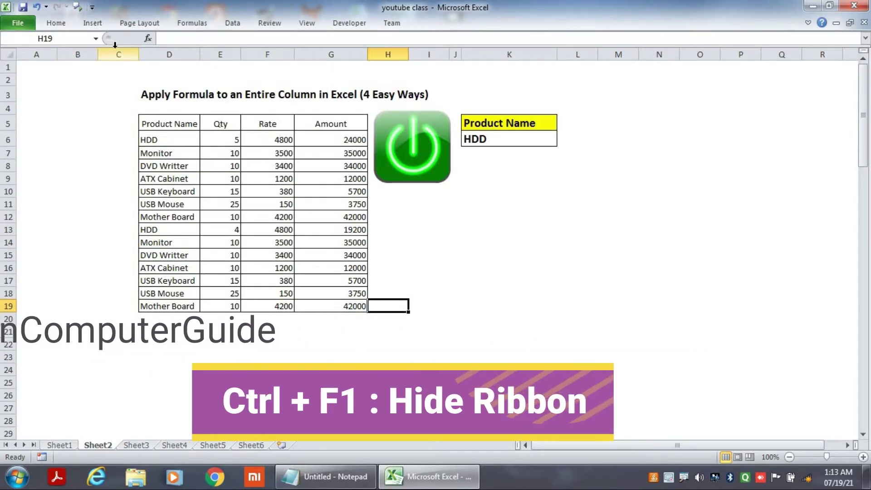
{"action": "key", "text": "ctrl+F1"}
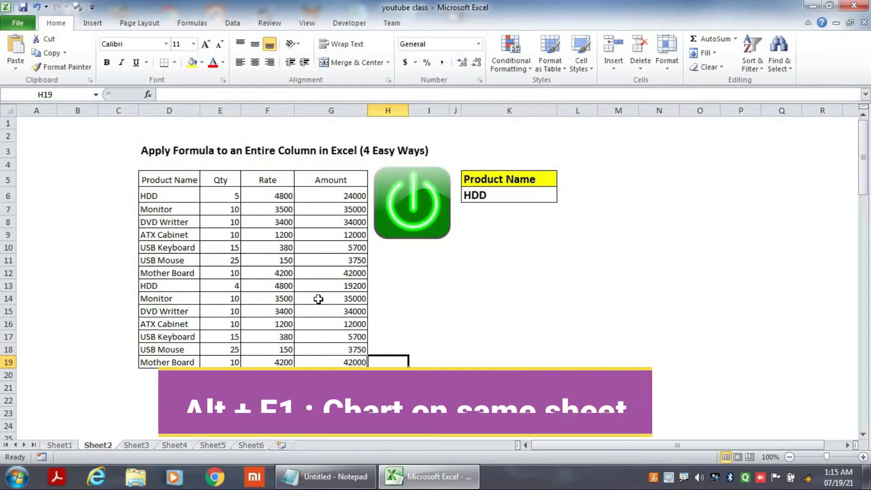
{"action": "key", "text": "alt+F1"}
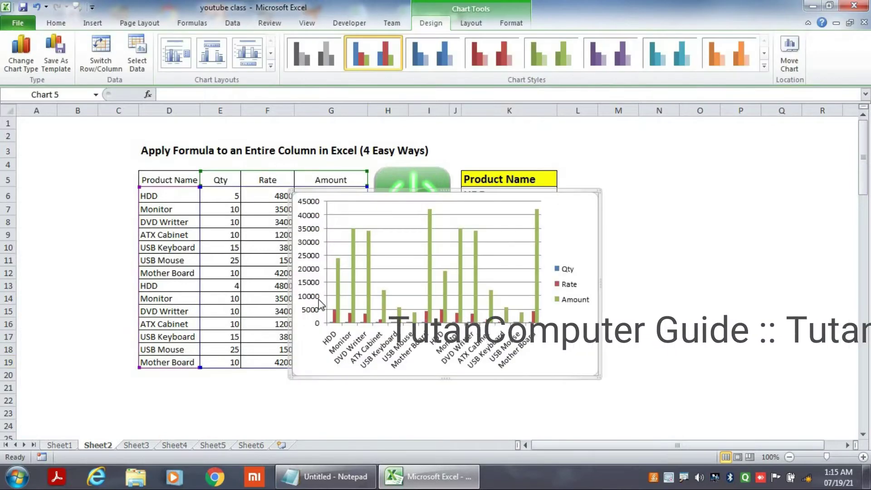
{"action": "left_click_drag", "start_coordinate": [386, 196], "coordinate": [561, 150]}
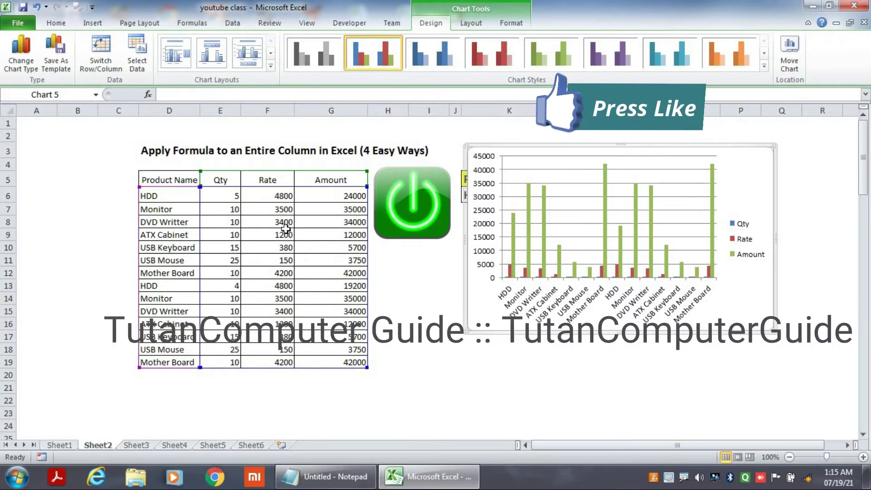
{"action": "left_click_drag", "start_coordinate": [572, 146], "coordinate": [397, 200]}
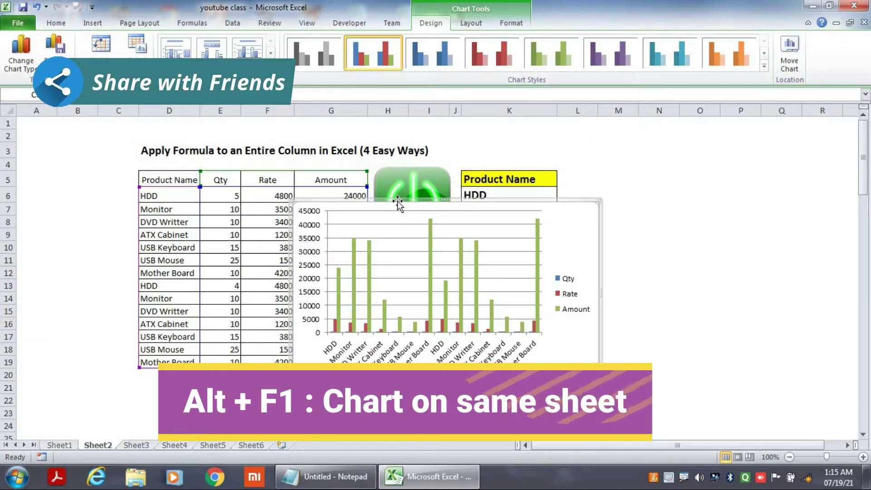
{"action": "key", "text": "Delete"}
{"action": "left_click", "coordinate": [394, 363]}
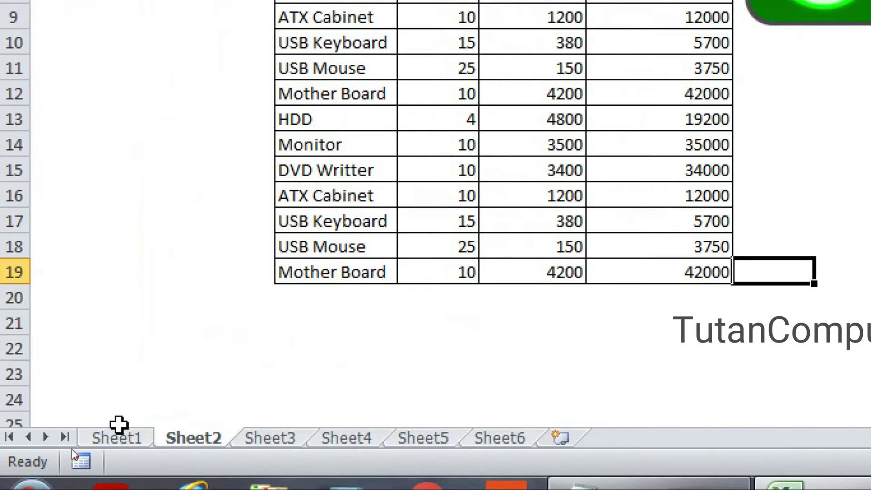
Insert blank worksheets Sheet7 and Sheet8 (the second before Sheet4), then return to Sheet2
{"action": "key", "text": "alt+shift+F1"}
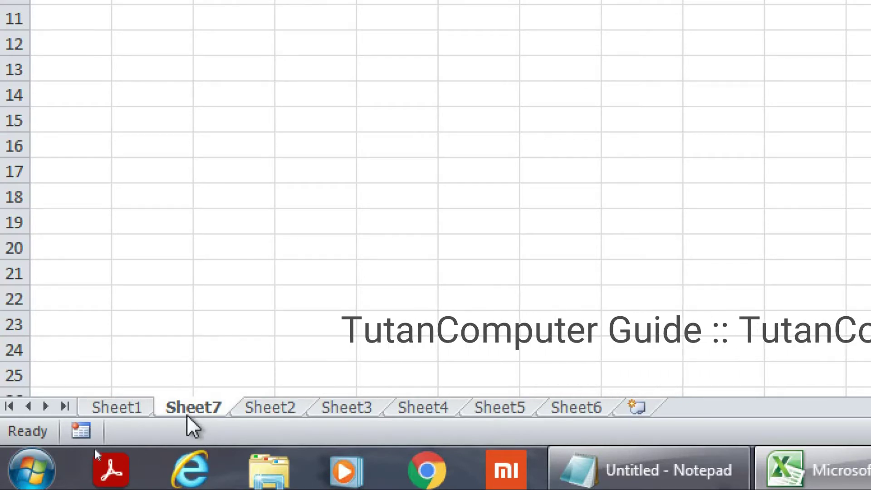
{"action": "left_click", "coordinate": [428, 413]}
{"action": "key", "text": "shift+F11"}
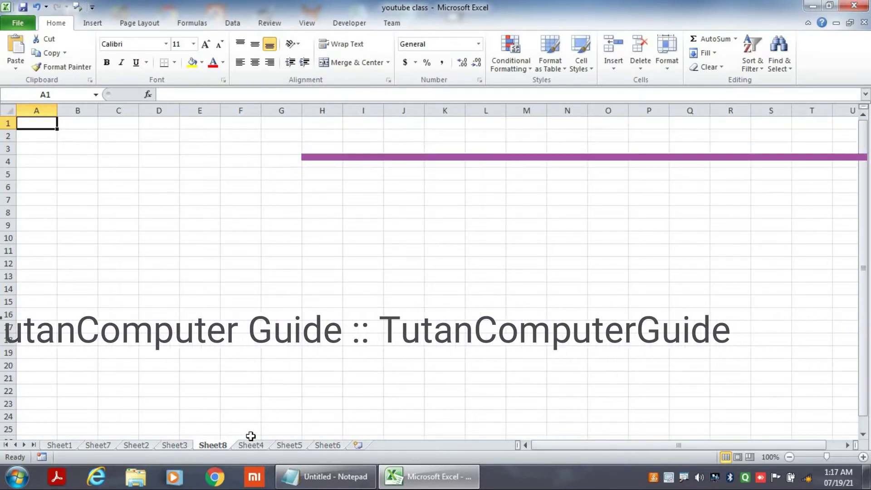
{"action": "key", "text": "ctrl+Page_Up"}
{"action": "key", "text": "ctrl+Page_Up"}
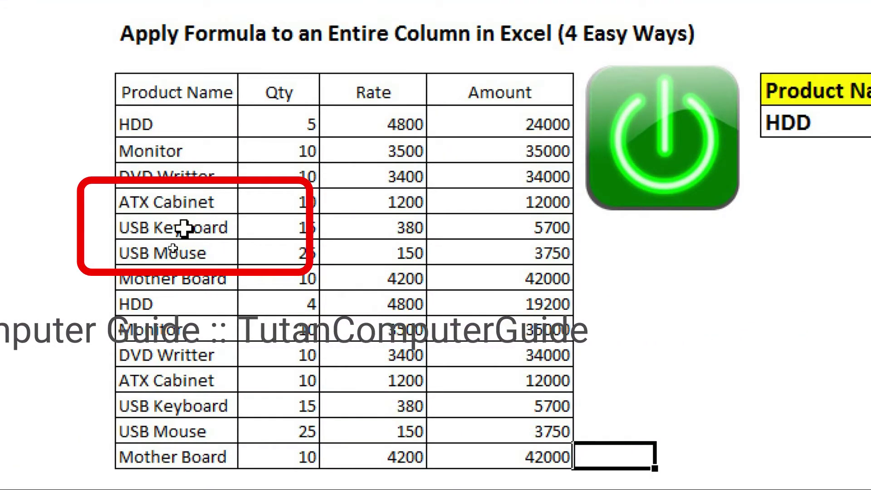
Edit the USB Keyboard name in place with F2, then start a comment with Shift+F2
{"action": "left_click", "coordinate": [182, 228]}
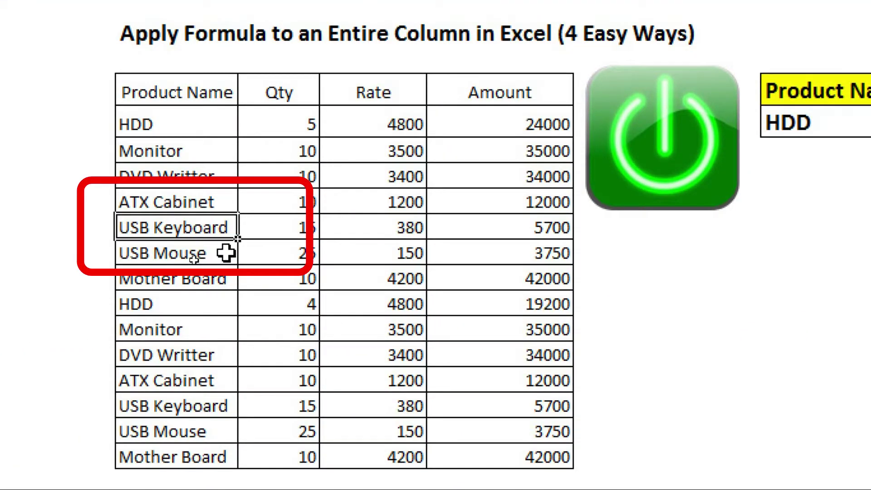
{"action": "key", "text": "F2"}
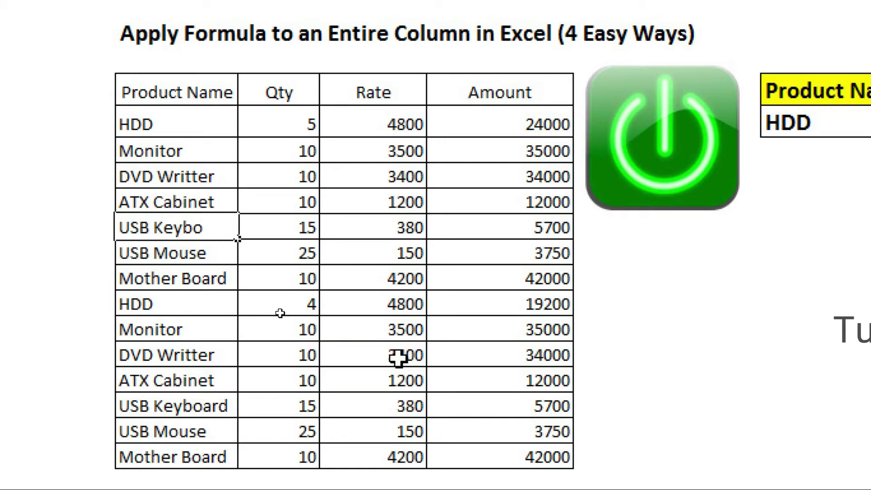
{"action": "key", "text": "Return"}
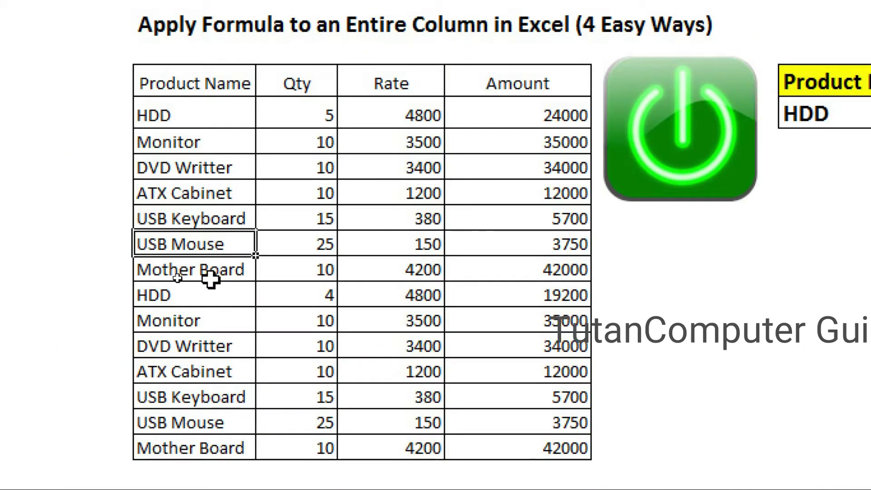
{"action": "key", "text": "shift+F2"}
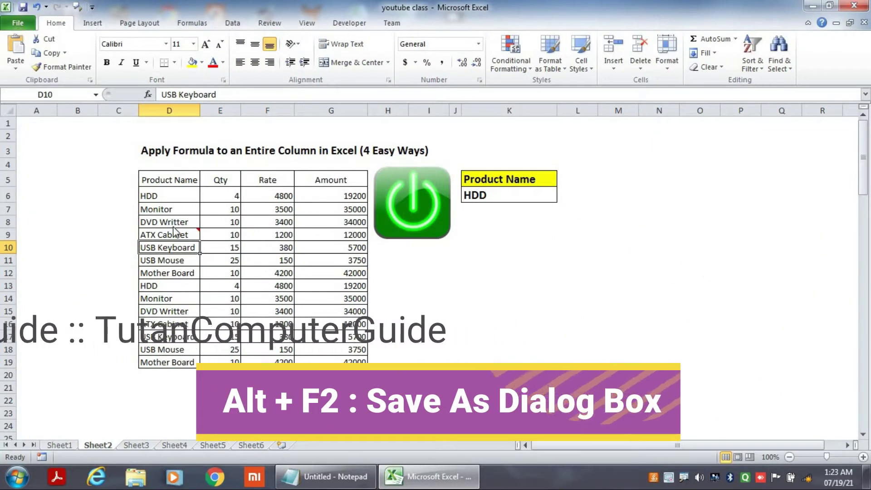
Bring up Save As with Alt+F2, then cancel it without saving
{"action": "key", "text": "alt+F2"}
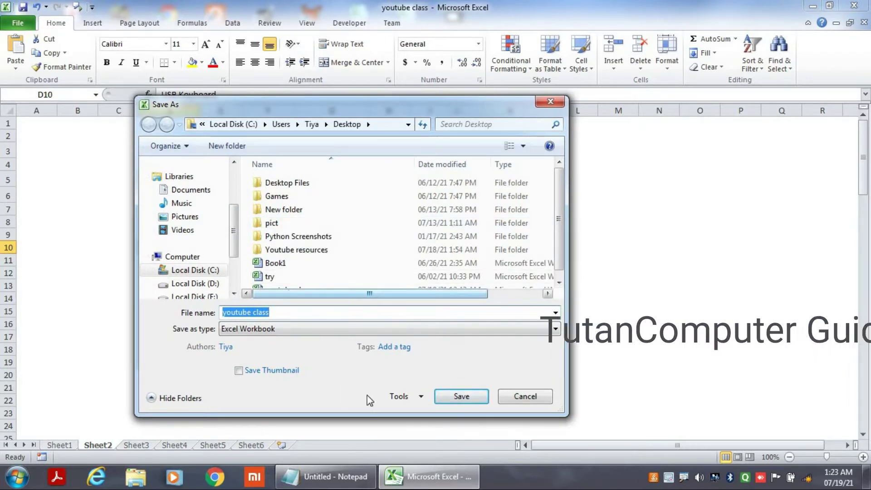
{"action": "left_click", "coordinate": [525, 397]}
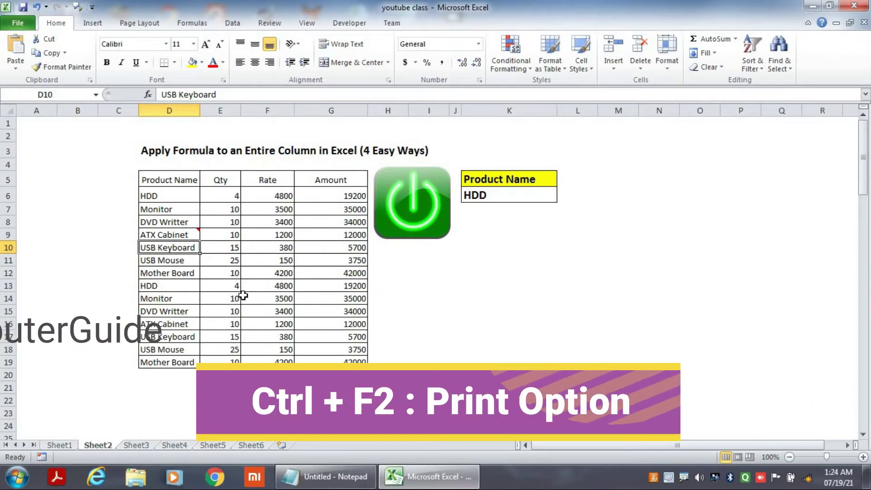
{"action": "key", "text": "ctrl+F2"}
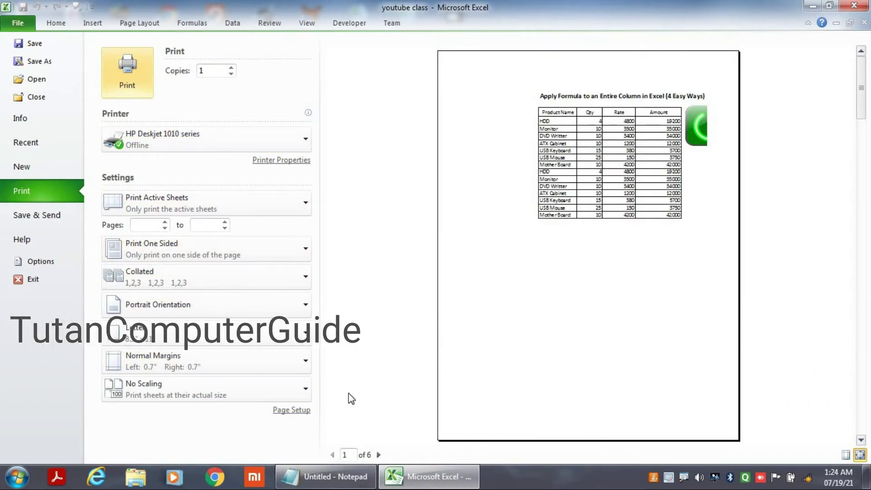
{"action": "left_click", "coordinate": [53, 24]}
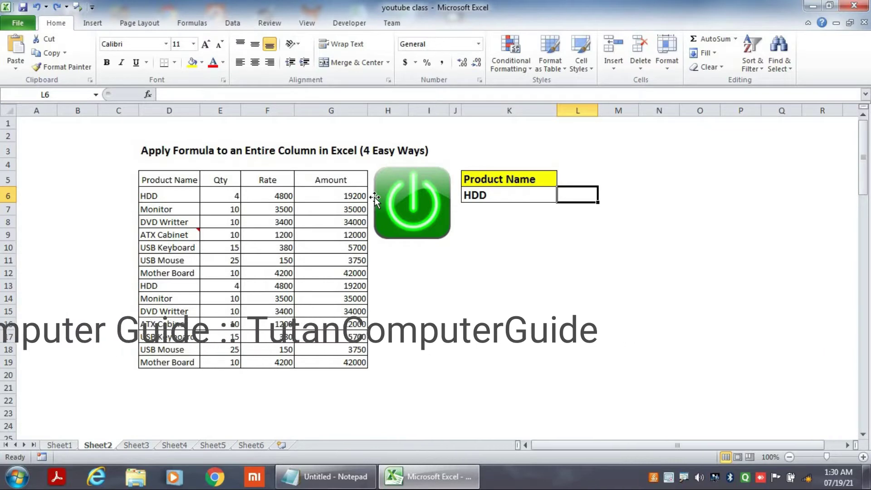
Fill L6:L19 with the formula =Product using Paste Name and Ctrl+Enter
{"action": "key", "text": "F3"}
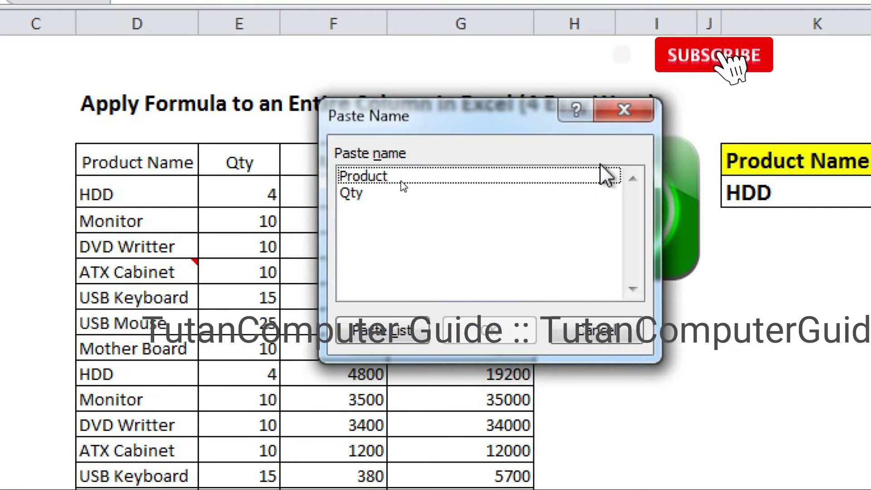
{"action": "left_click", "coordinate": [606, 340]}
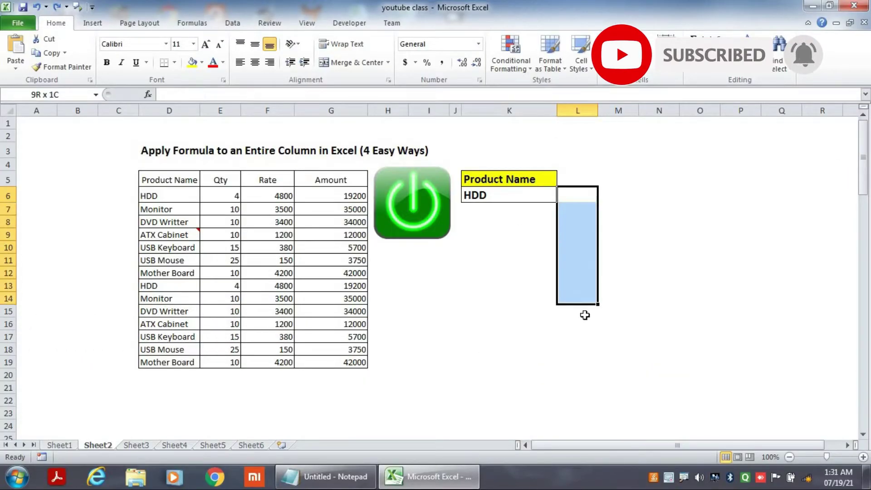
{"action": "left_click_drag", "start_coordinate": [583, 354], "coordinate": [584, 362]}
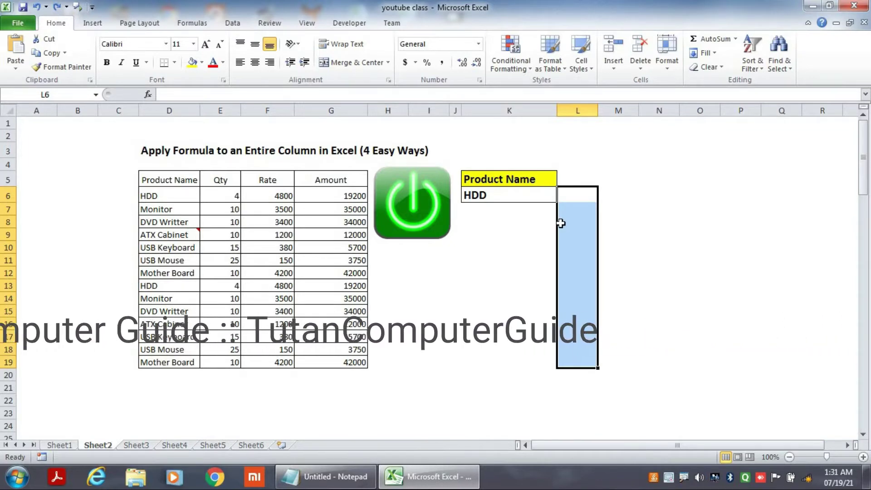
{"action": "key", "text": "F3"}
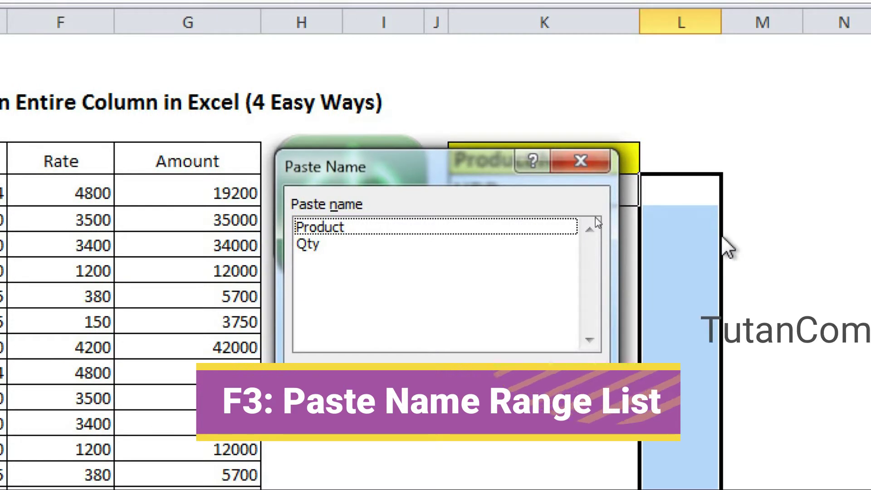
{"action": "left_click", "coordinate": [385, 225]}
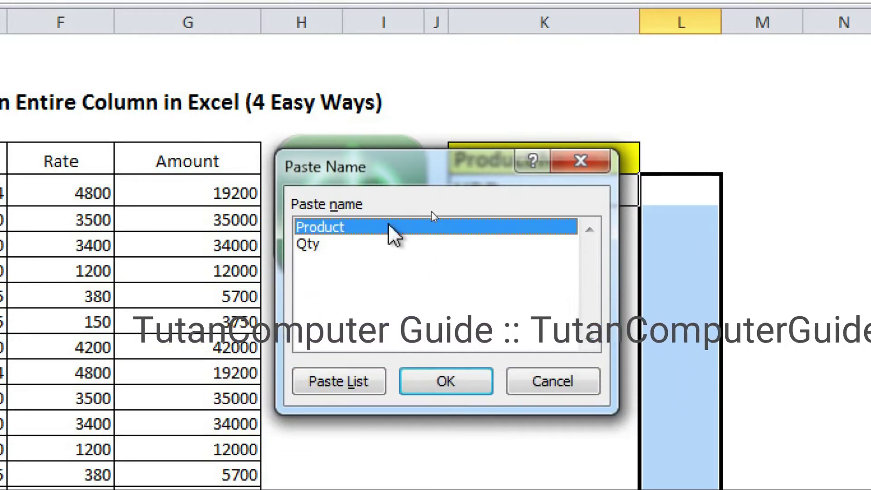
{"action": "left_click", "coordinate": [447, 382]}
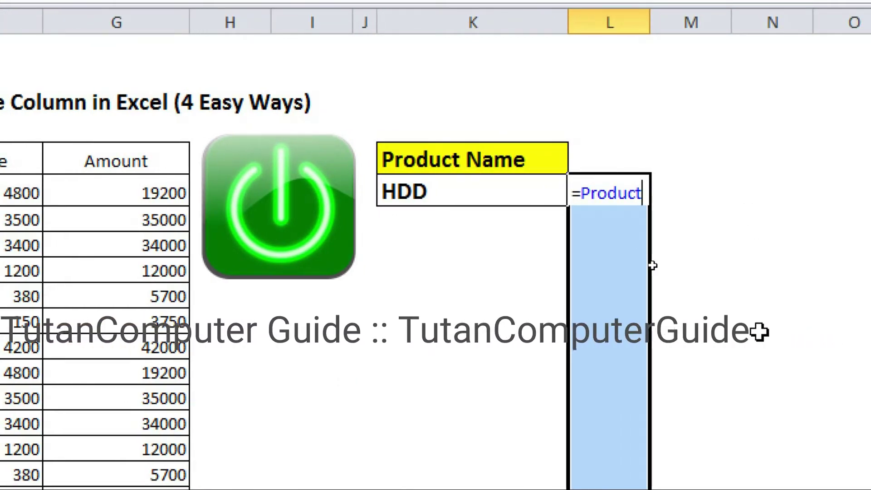
{"action": "key", "text": "ctrl+Return"}
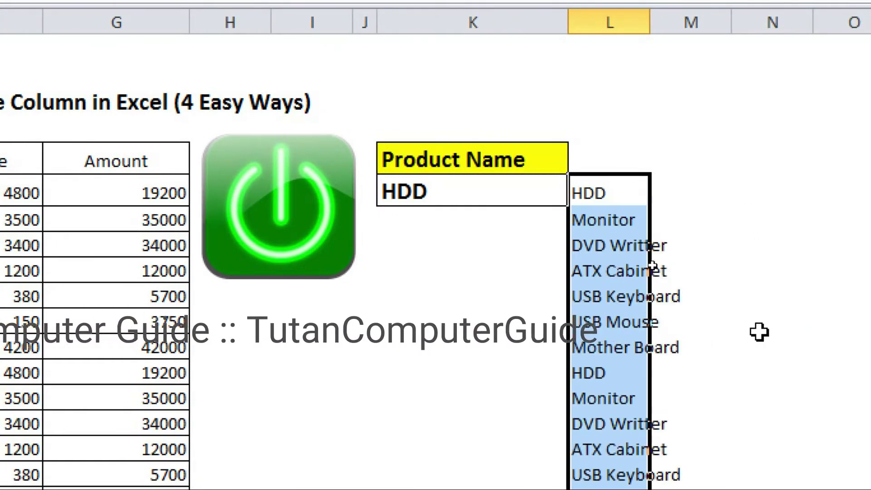
Select D6:D19 and the filled L column to compare the product names
{"action": "left_click", "coordinate": [181, 194]}
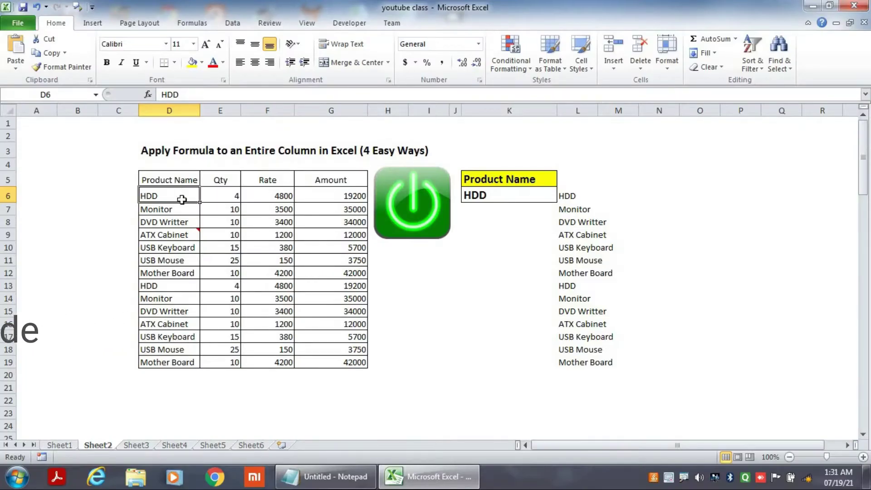
{"action": "left_click_drag", "start_coordinate": [181, 199], "coordinate": [189, 362]}
{"action": "mouse_move", "coordinate": [570, 196]}
{"action": "left_mouse_down"}
{"action": "mouse_move", "coordinate": [585, 362]}
{"action": "mouse_move", "coordinate": [604, 369]}
{"action": "left_mouse_up"}
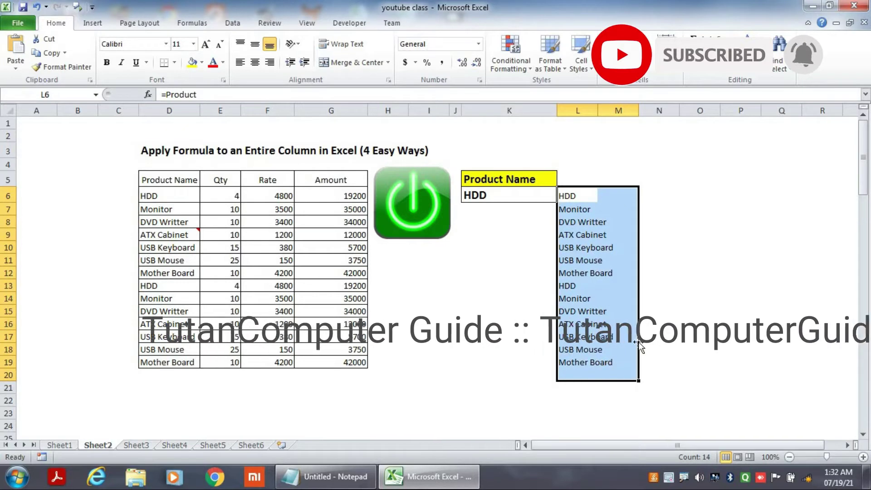
{"action": "left_click", "coordinate": [766, 274]}
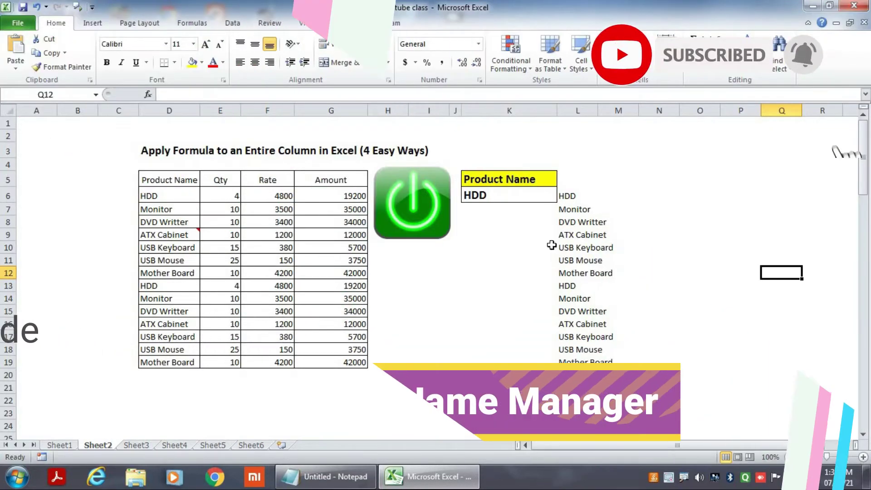
{"action": "key", "text": "ctrl+F3"}
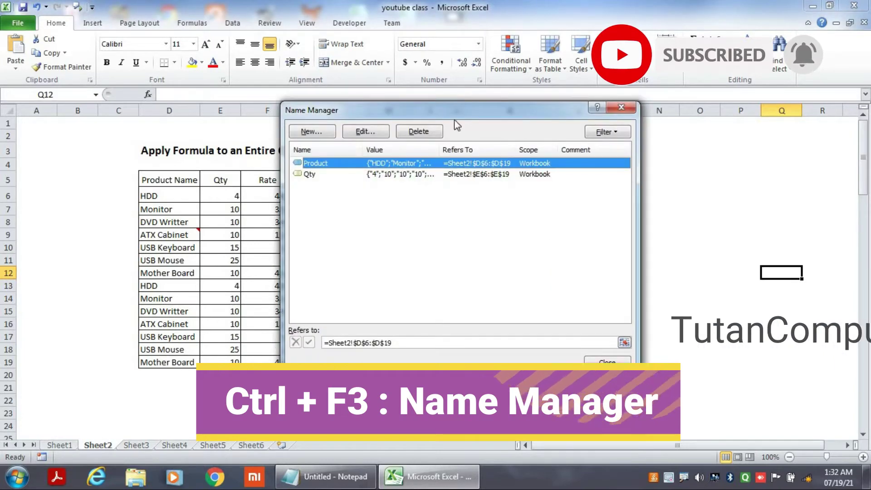
{"action": "mouse_move", "coordinate": [491, 113]}
{"action": "left_mouse_down"}
{"action": "mouse_move", "coordinate": [548, 112]}
{"action": "mouse_move", "coordinate": [443, 171]}
{"action": "mouse_move", "coordinate": [452, 122]}
{"action": "left_mouse_up"}
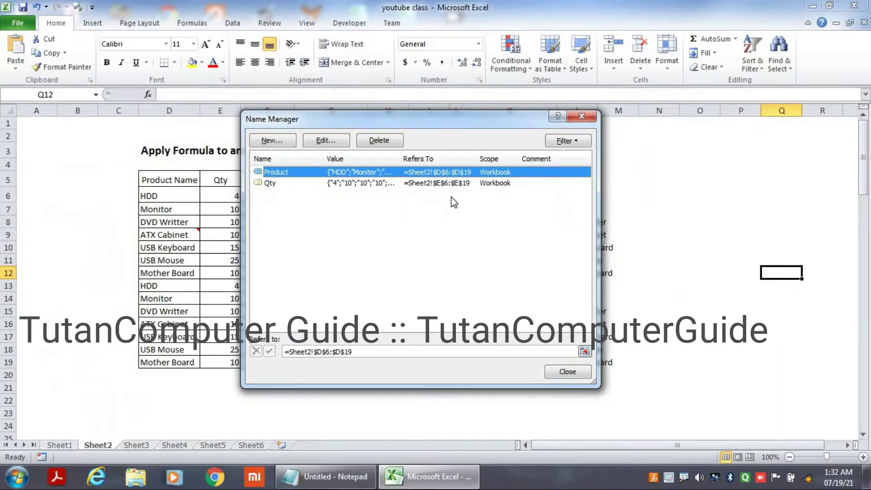
{"action": "key", "text": "Escape"}
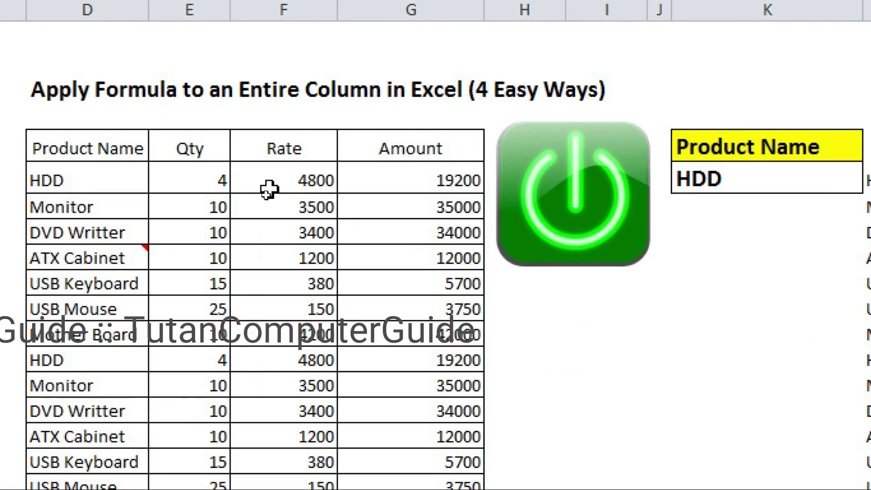
{"action": "left_click_drag", "start_coordinate": [290, 146], "coordinate": [306, 422]}
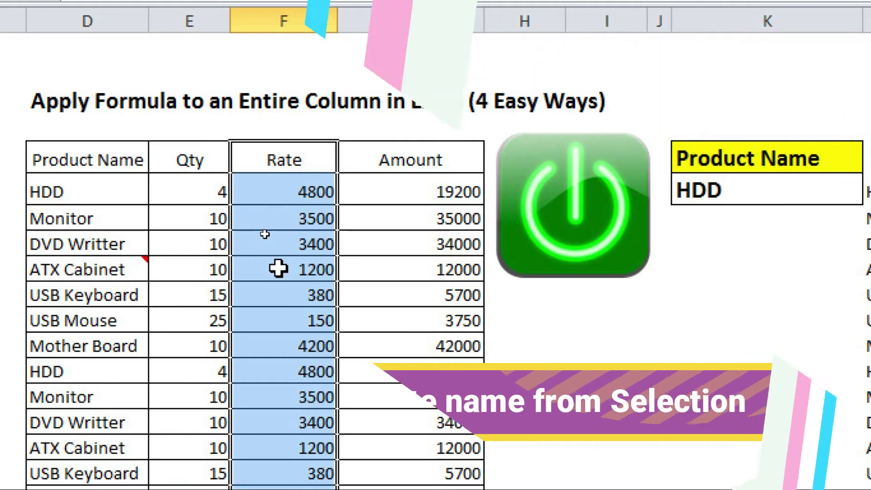
Name F6:F19 'Rate' from the top-row header, then reselect the values to check it
{"action": "key", "text": "ctrl+shift+F3"}
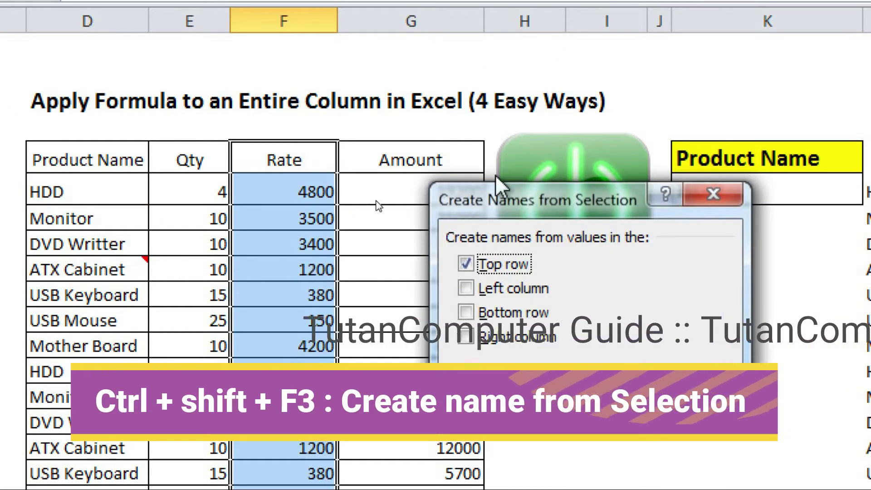
{"action": "left_click_drag", "start_coordinate": [526, 209], "coordinate": [491, 192]}
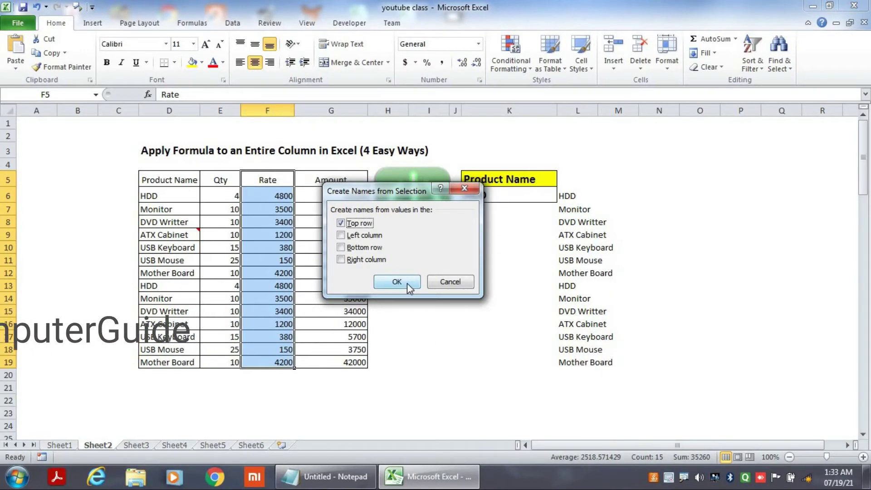
{"action": "left_click", "coordinate": [406, 283]}
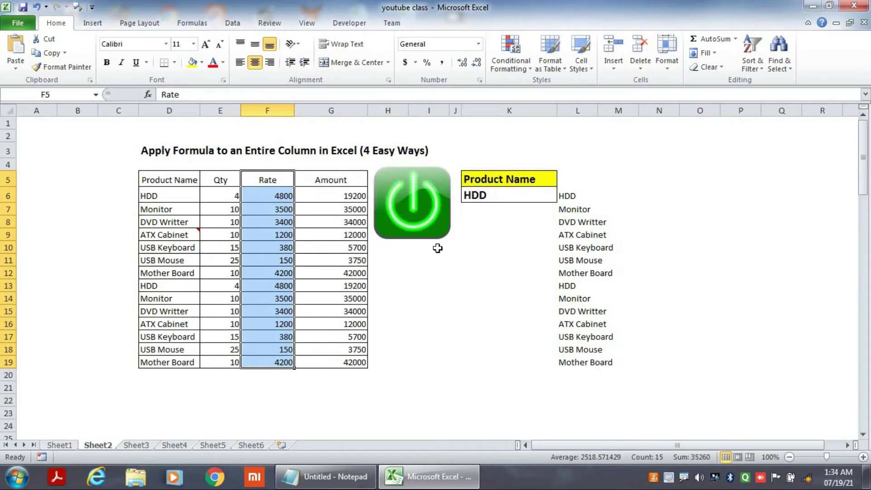
{"action": "left_click", "coordinate": [322, 262]}
{"action": "left_click_drag", "start_coordinate": [276, 192], "coordinate": [285, 362]}
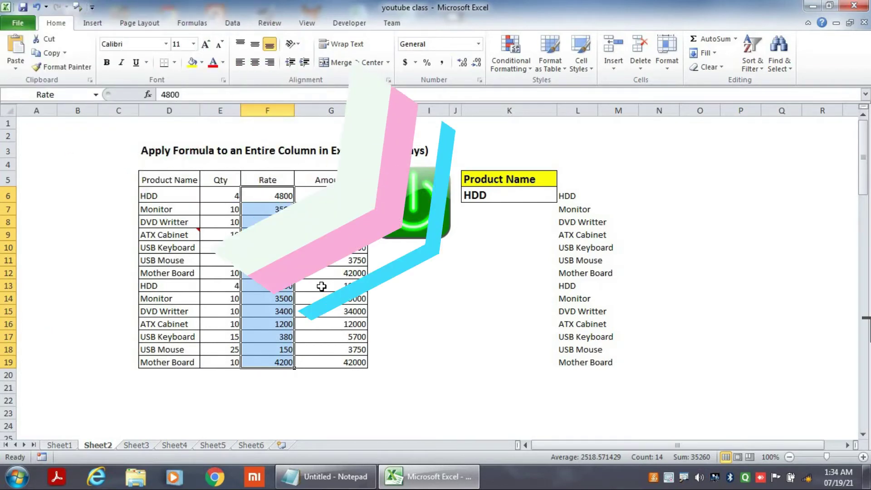
Cycle the F6 reference in G6's formula through lock types with F4, then close the workbook
{"action": "left_click", "coordinate": [323, 197]}
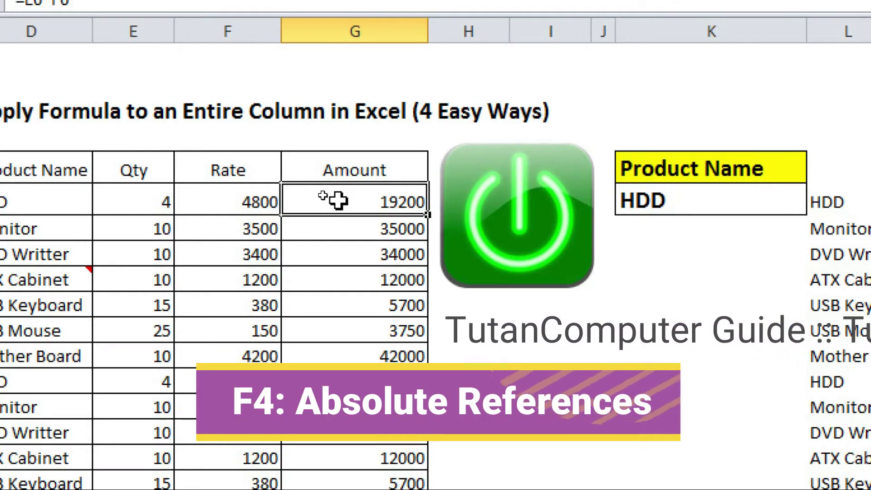
{"action": "double_click", "coordinate": [322, 196]}
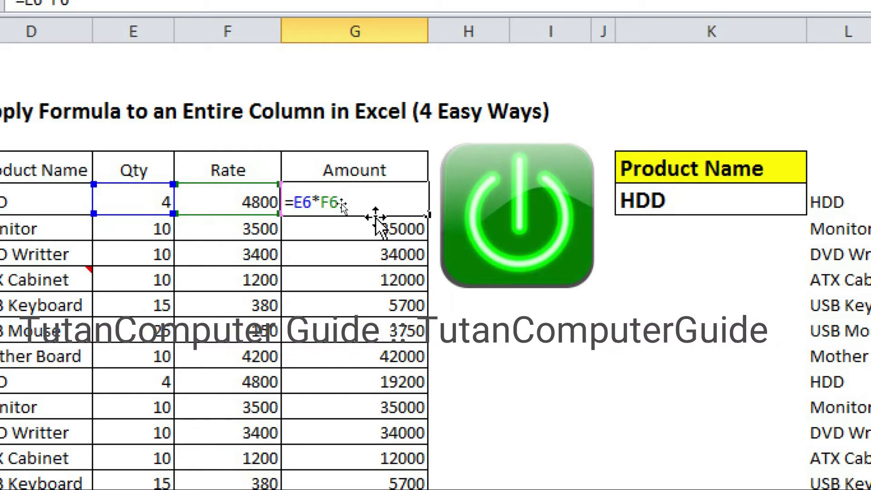
{"action": "double_click", "coordinate": [332, 202]}
{"action": "key", "text": "F4"}
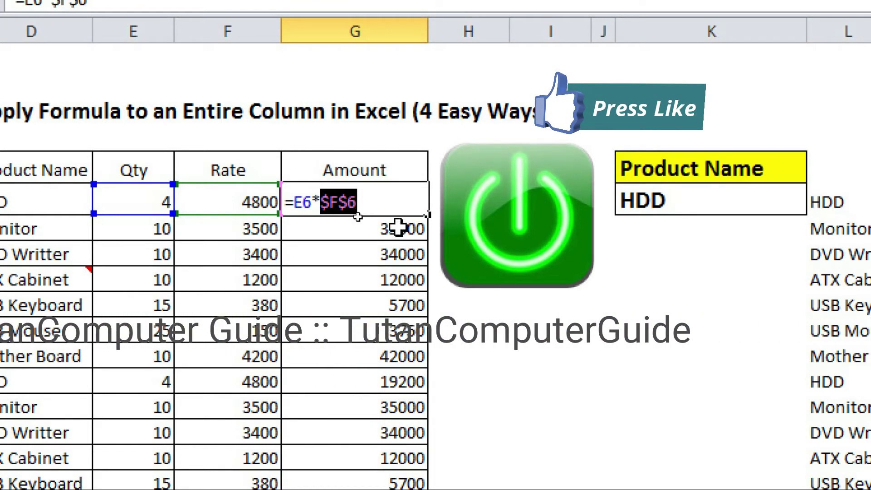
{"action": "key", "text": "F4"}
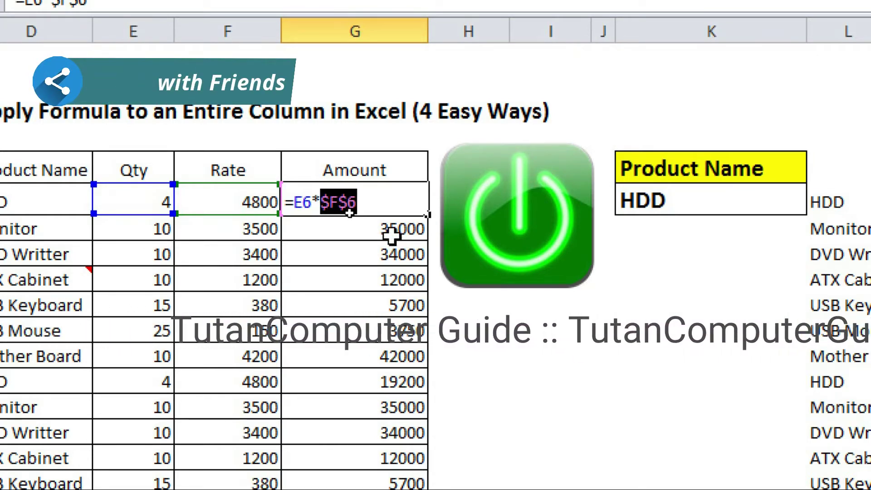
{"action": "key", "text": "F4"}
{"action": "key", "text": "F4"}
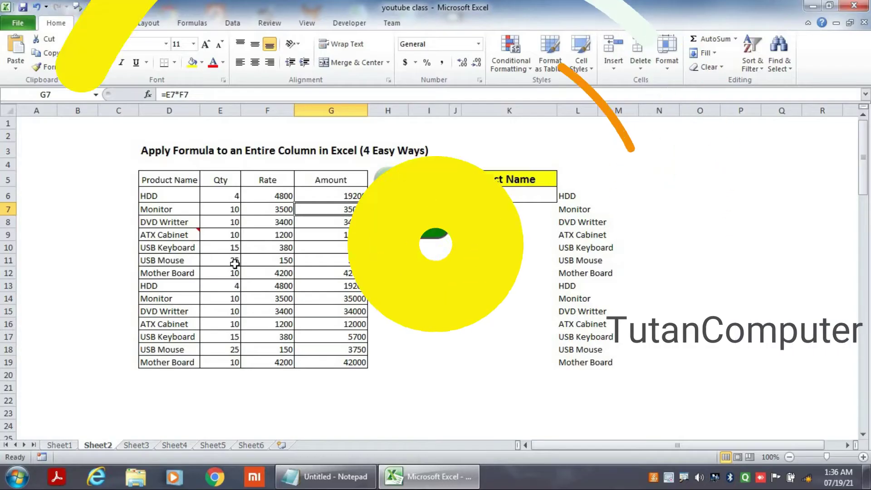
{"action": "key", "text": "ctrl+F4"}
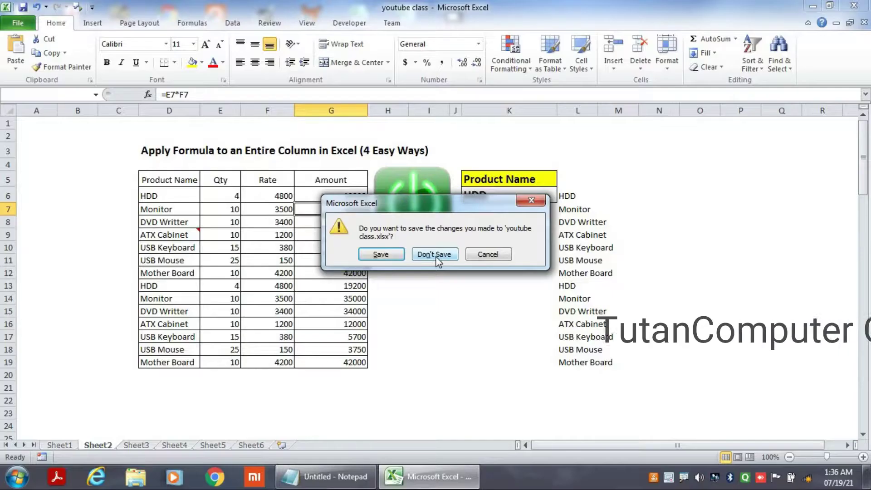
Close youtube class.xlsx without saving, then close the empty Excel window with Alt+F4
{"action": "left_click", "coordinate": [456, 326]}
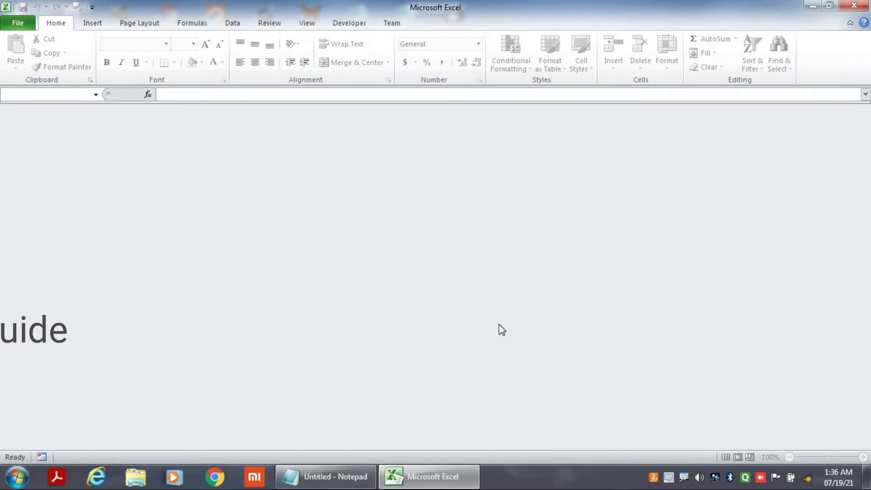
{"action": "key", "text": "alt+F4"}
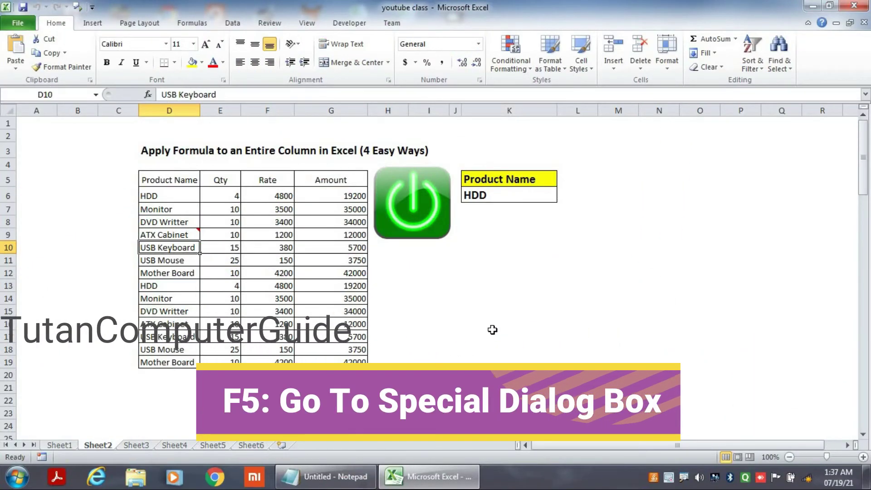
Use Go To (F5) to jump to the Product range D6:D19, then click an empty cell
{"action": "key", "text": "F5"}
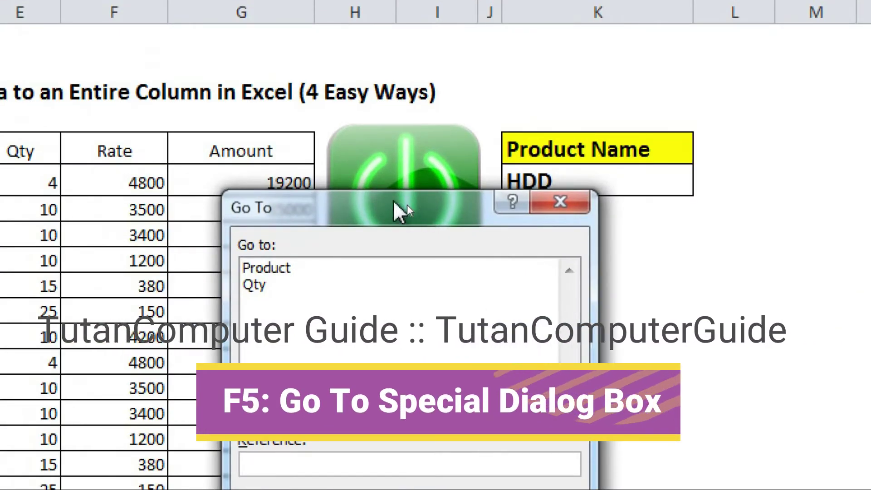
{"action": "left_click_drag", "start_coordinate": [399, 209], "coordinate": [655, 78]}
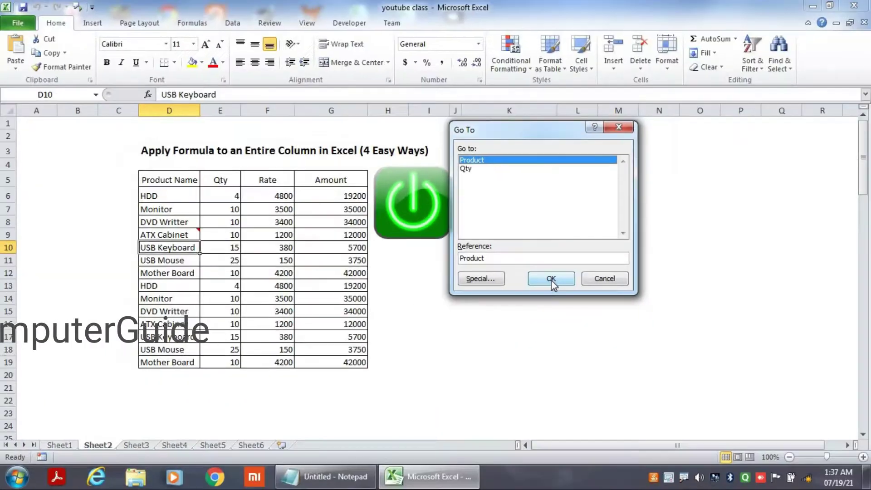
{"action": "left_click", "coordinate": [682, 381]}
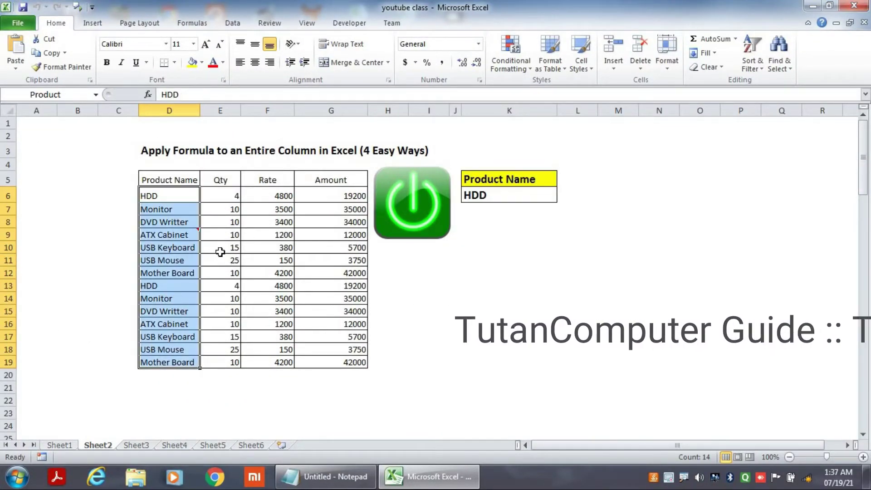
{"action": "left_click", "coordinate": [495, 262]}
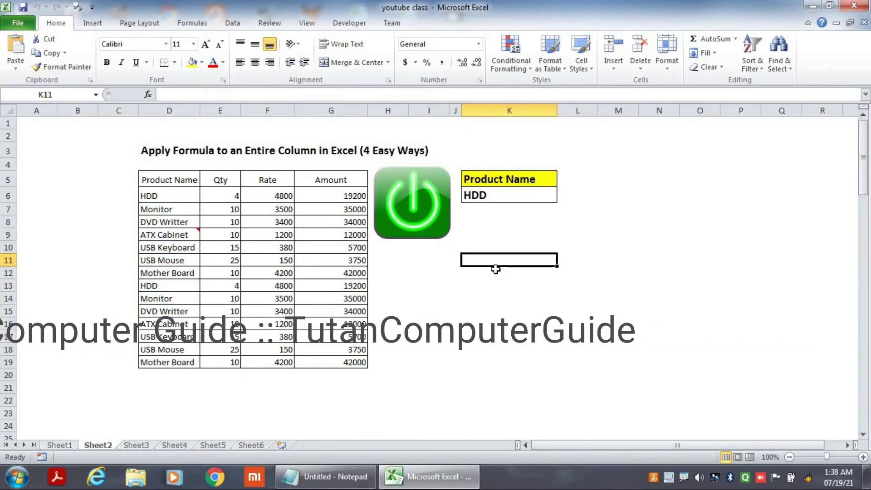
Use Go To Special with the Formulas option to select the Amount formula cells in column G
{"action": "key", "text": "F5"}
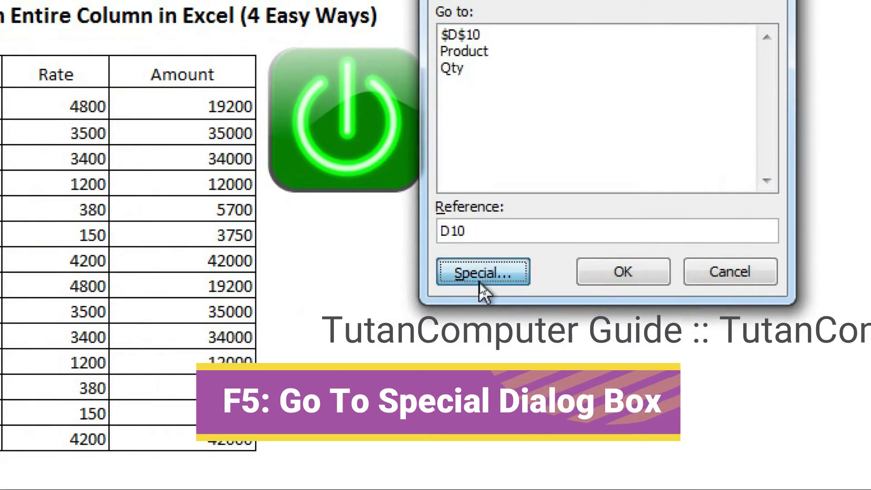
{"action": "left_click", "coordinate": [480, 278]}
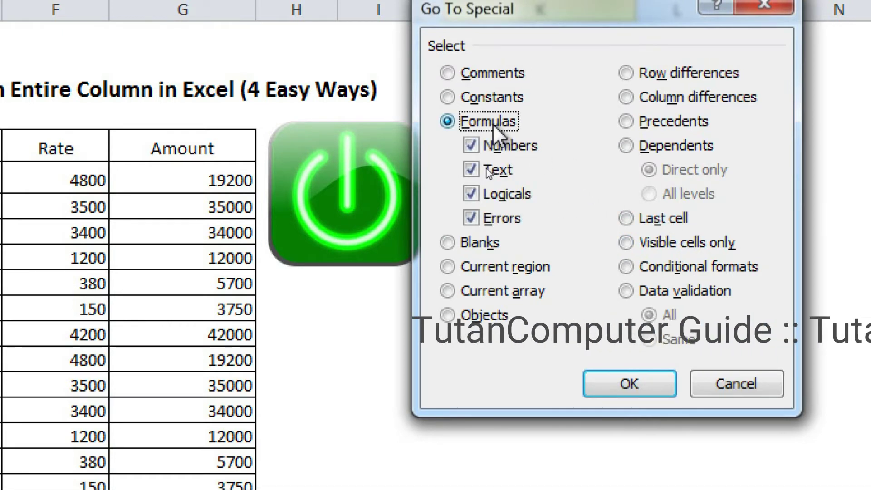
{"action": "left_click", "coordinate": [480, 66]}
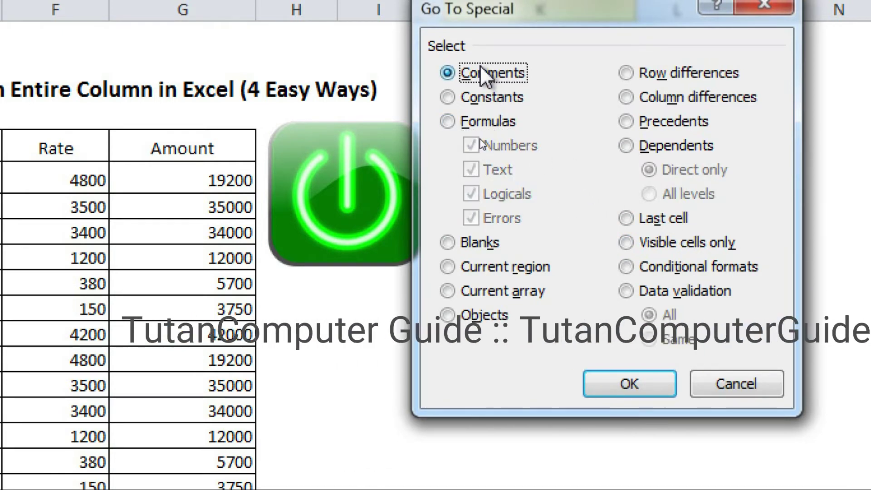
{"action": "left_click", "coordinate": [476, 243]}
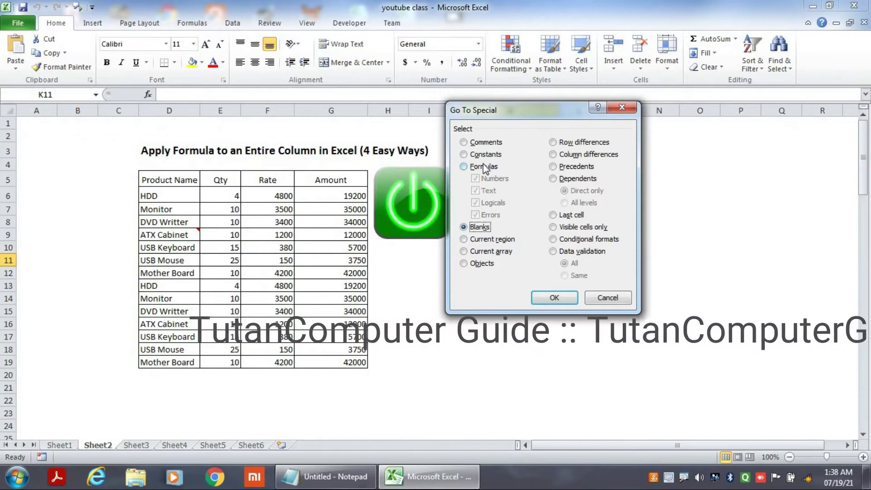
{"action": "left_click", "coordinate": [481, 166]}
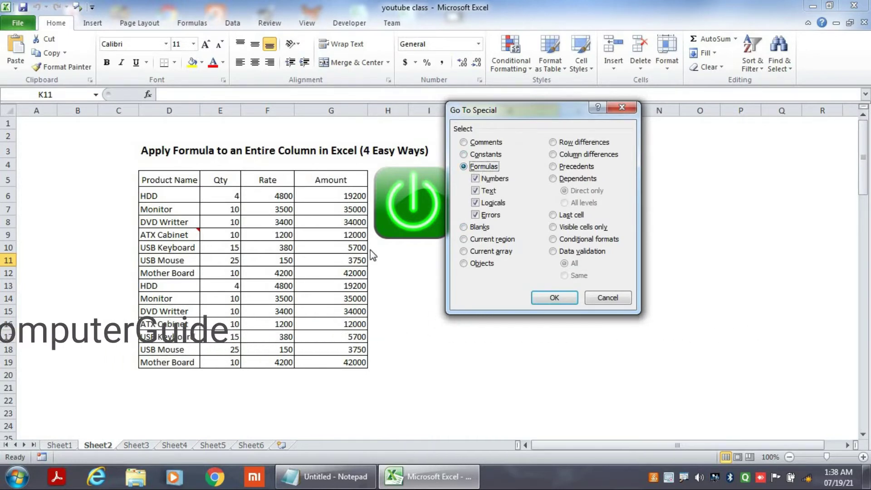
{"action": "left_click", "coordinate": [554, 297]}
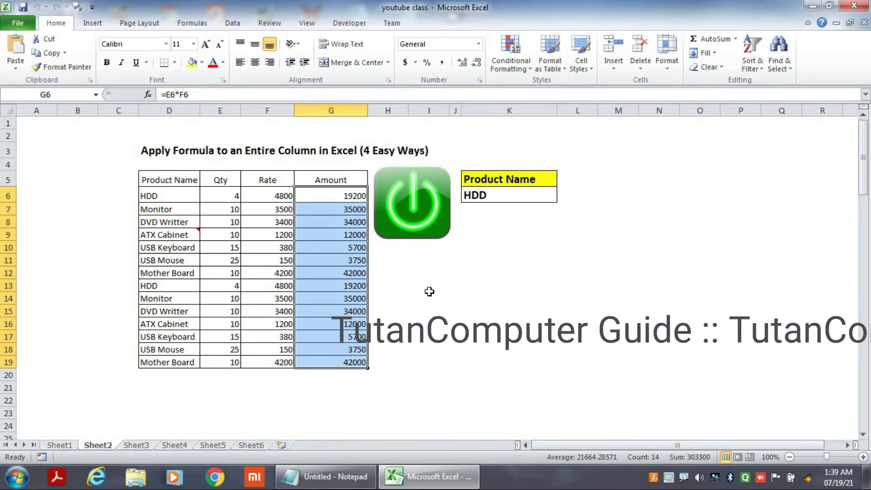
{"action": "key", "text": "ctrl+F5"}
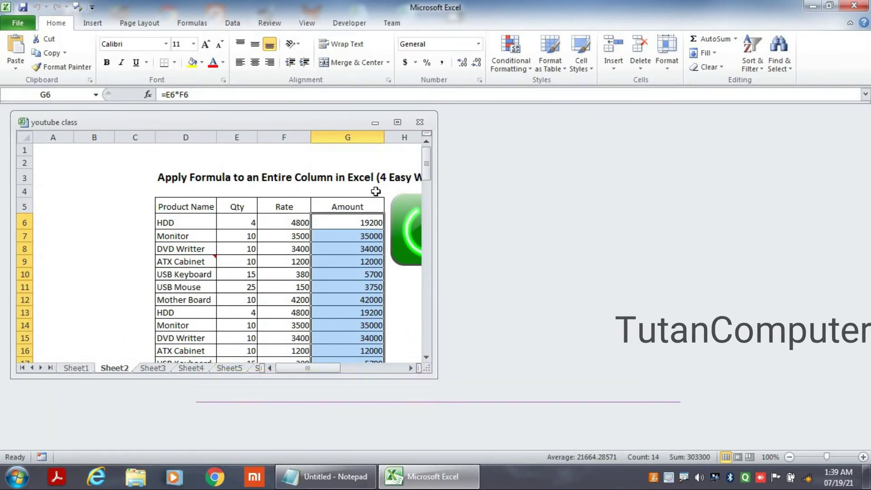
{"action": "double_click", "coordinate": [314, 121]}
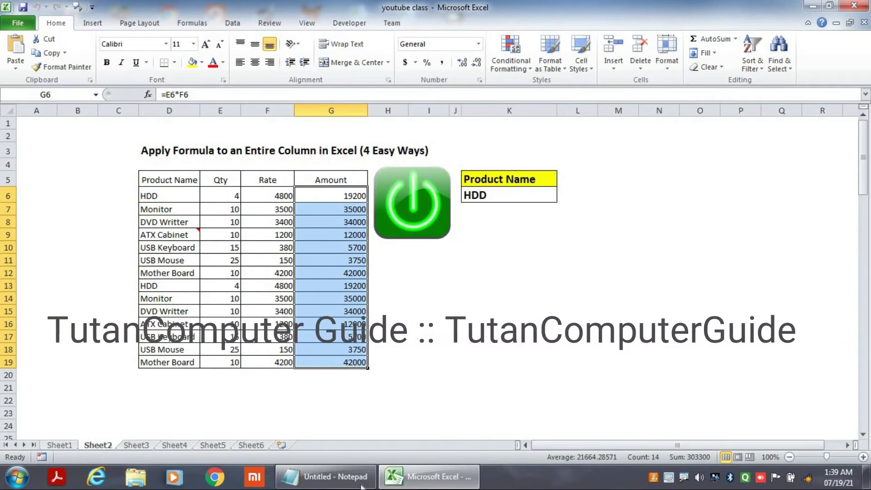
{"action": "left_click", "coordinate": [463, 295]}
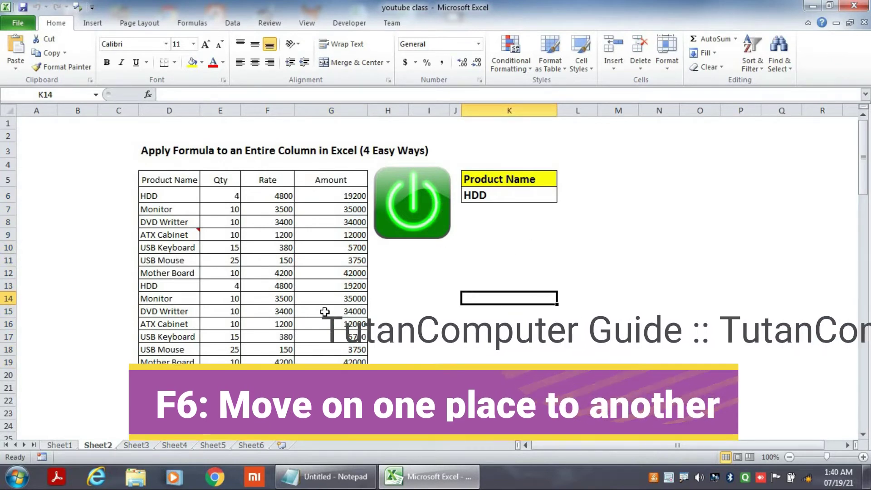
From an empty cell, move keyboard focus to the ribbon and back, then select the column D product names
{"action": "left_click", "coordinate": [388, 304]}
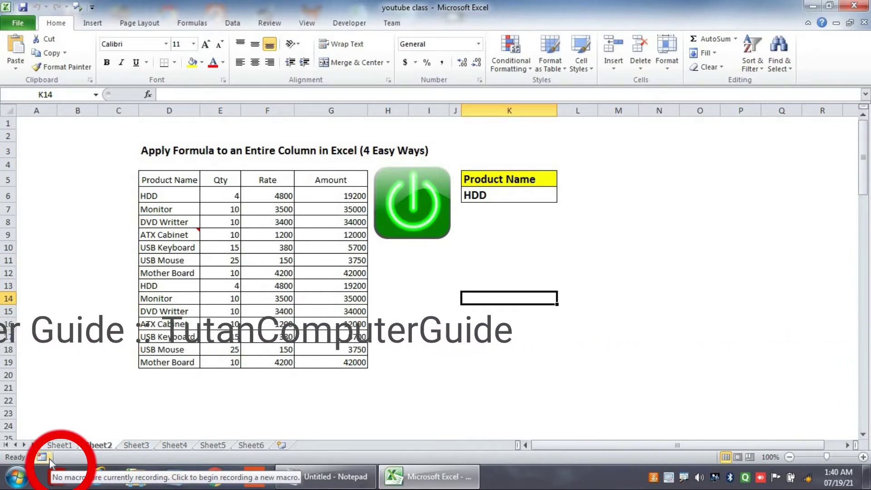
{"action": "key", "text": "alt"}
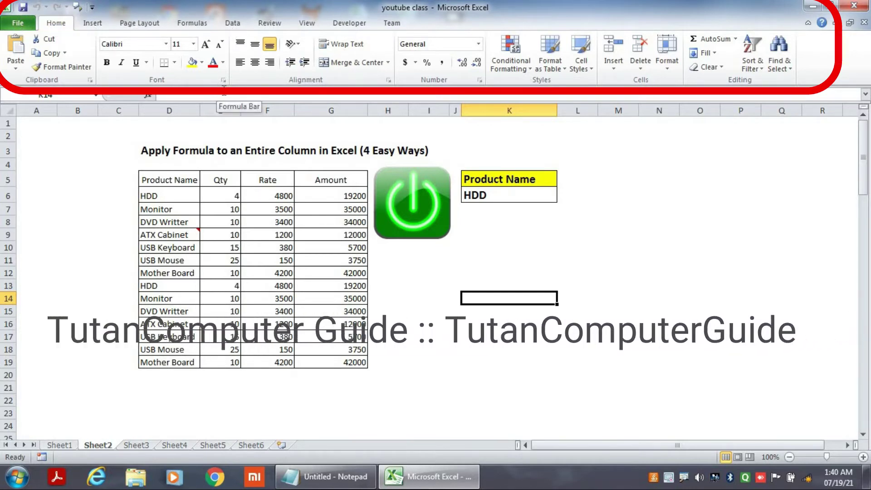
{"action": "key", "text": "alt"}
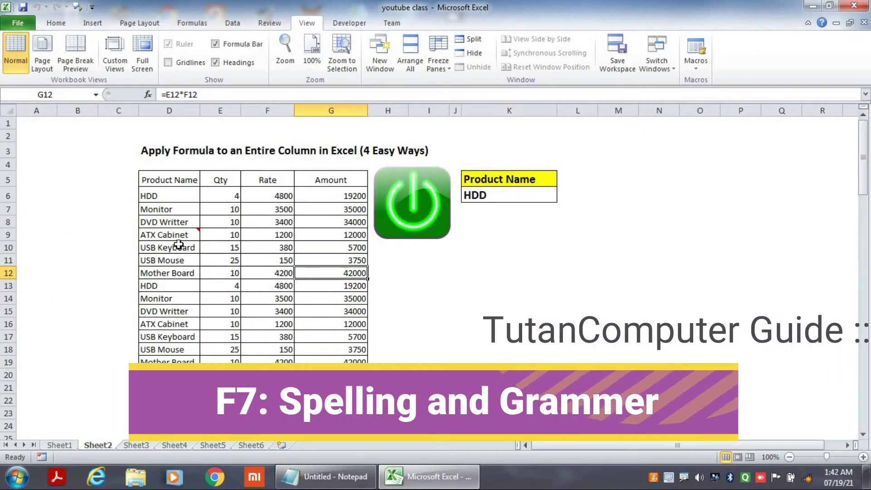
{"action": "left_click_drag", "start_coordinate": [174, 196], "coordinate": [179, 342]}
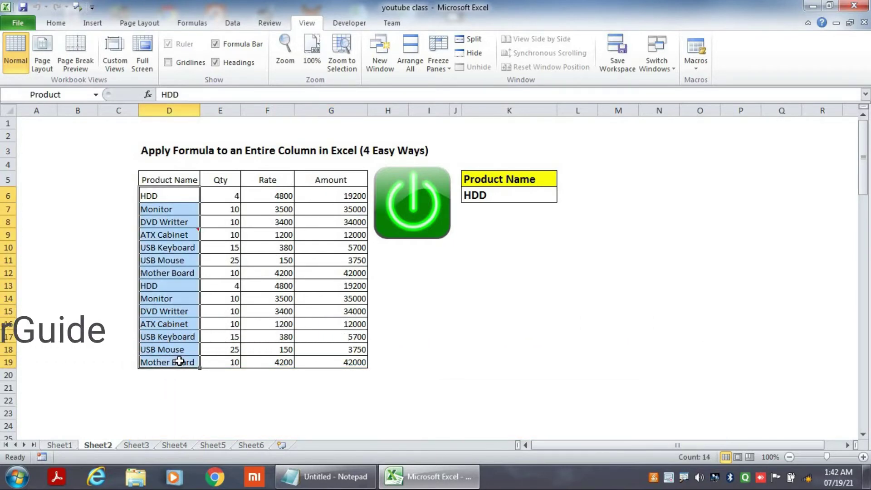
Spell-check the selected product names, flagging 'Writter', and move the Spelling dialog aside
{"action": "key", "text": "F7"}
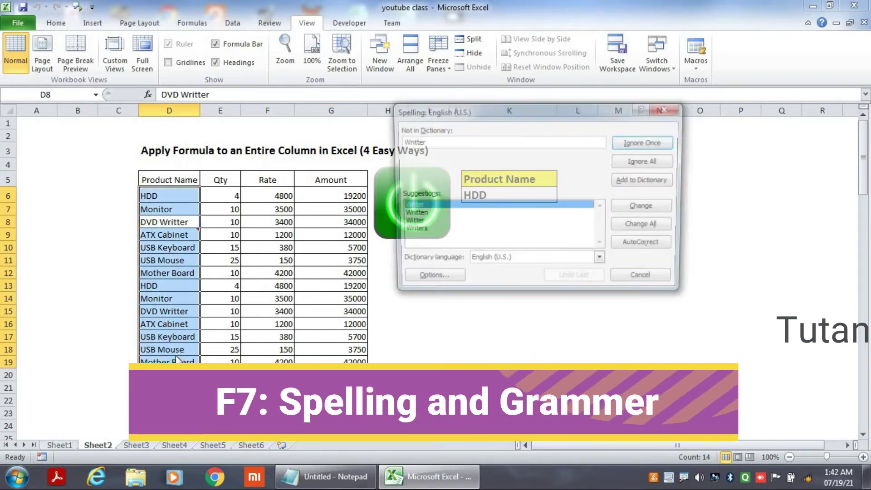
{"action": "left_click_drag", "start_coordinate": [540, 112], "coordinate": [364, 176]}
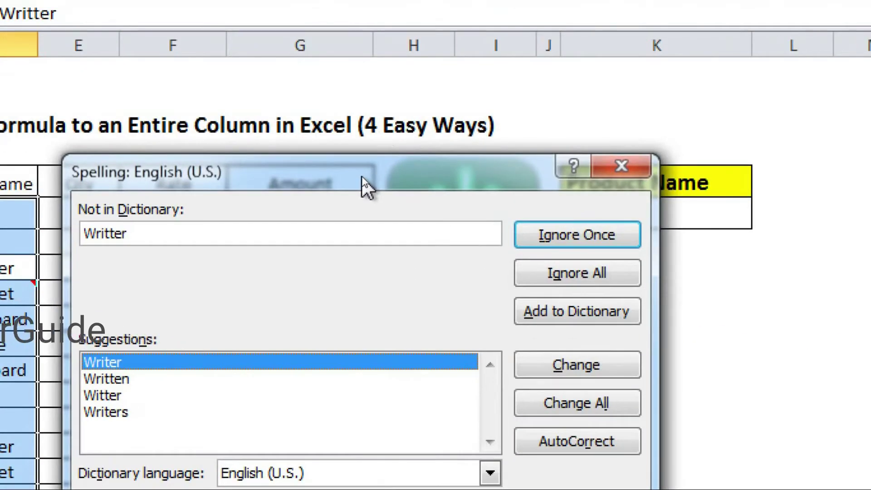
{"action": "left_click_drag", "start_coordinate": [362, 178], "coordinate": [426, 73]}
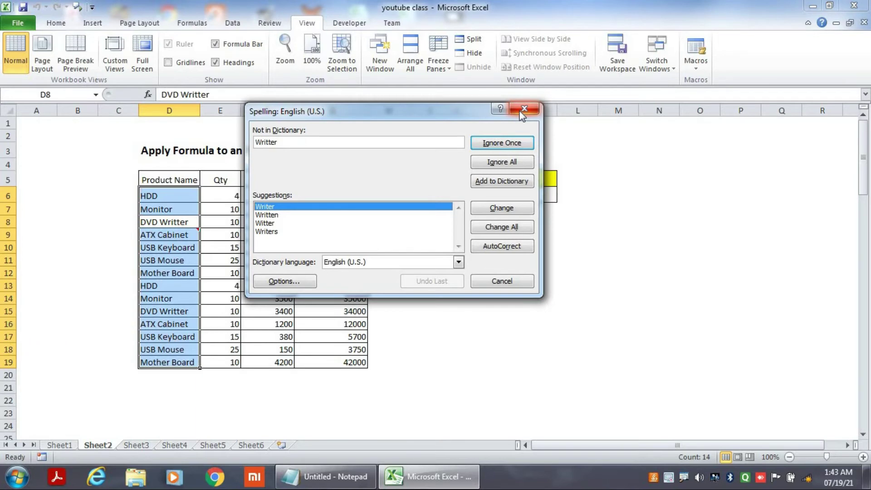
Close the spelling check without changes and turn on Extend Selection from the HDD cell
{"action": "left_click", "coordinate": [530, 114]}
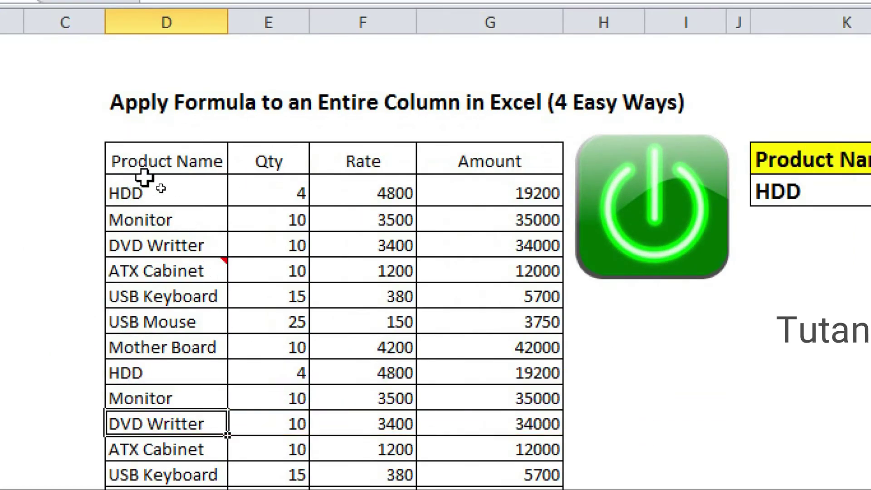
{"action": "left_click", "coordinate": [182, 184]}
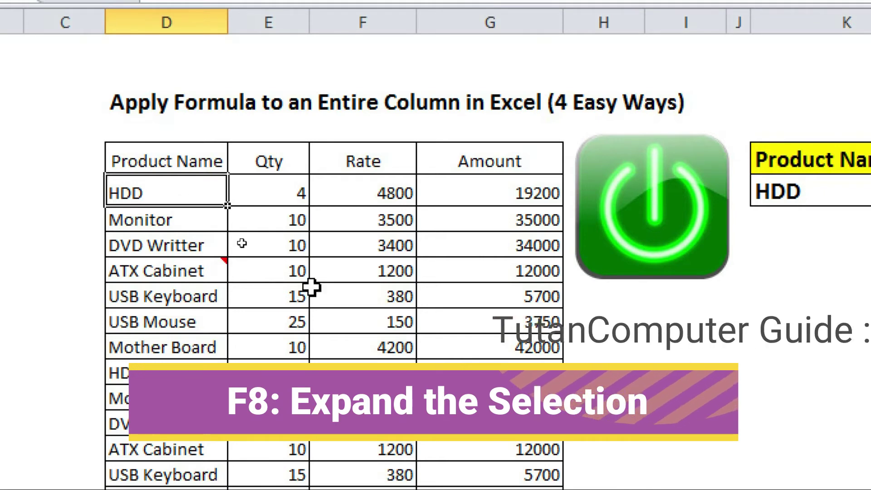
{"action": "key", "text": "F8"}
Grow and shrink the range with arrow keys and a drag to row 12, then collapse it to HDD
{"action": "key", "text": "Right"}
{"action": "key", "text": "Right"}
{"action": "key", "text": "Right"}
{"action": "key", "text": "Down"}
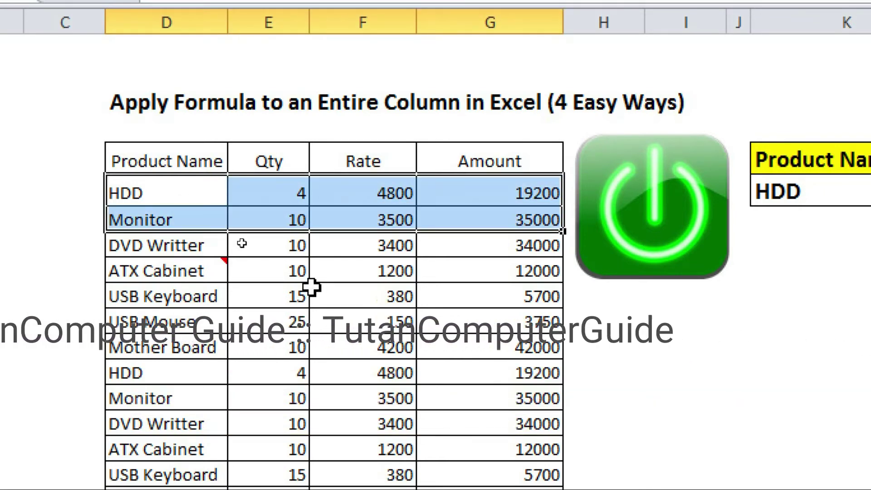
{"action": "key", "text": "Down"}
{"action": "key", "text": "Down"}
{"action": "key", "text": "Down"}
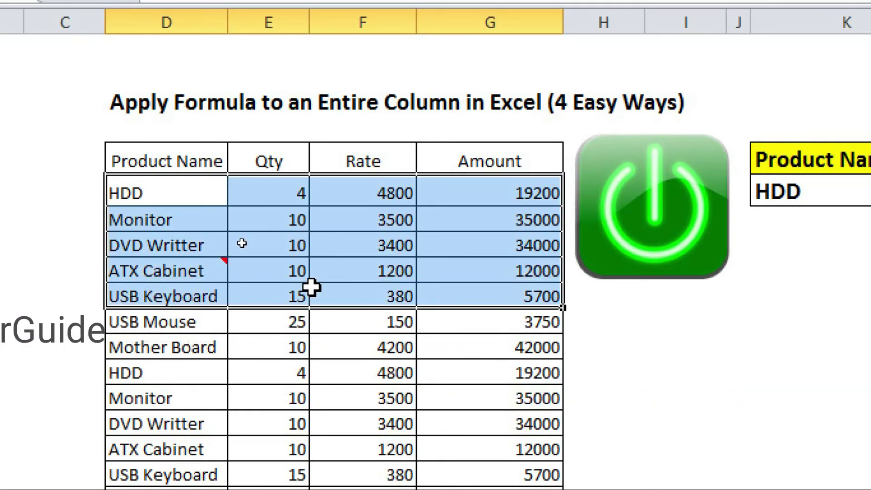
{"action": "key", "text": "Down"}
{"action": "key", "text": "Left"}
{"action": "key", "text": "Left"}
{"action": "key", "text": "Left"}
{"action": "key", "text": "Right"}
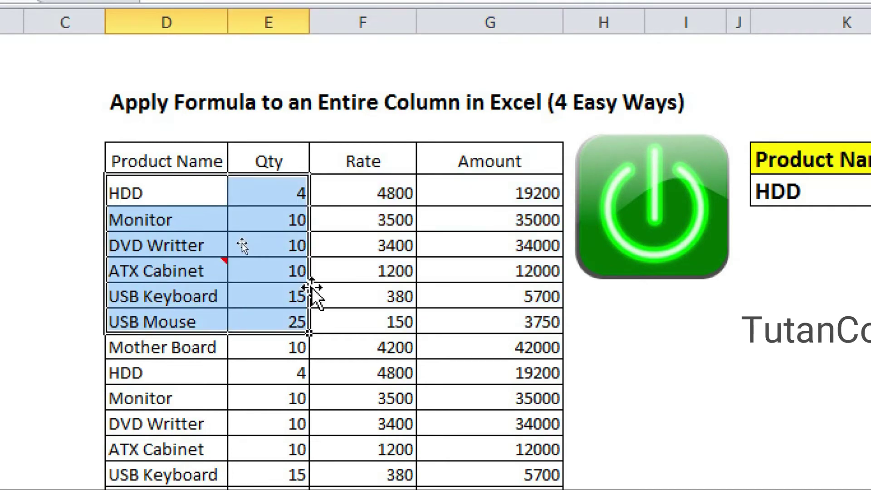
{"action": "key", "text": "Up"}
{"action": "key", "text": "Up"}
{"action": "key", "text": "Up"}
{"action": "key", "text": "Right"}
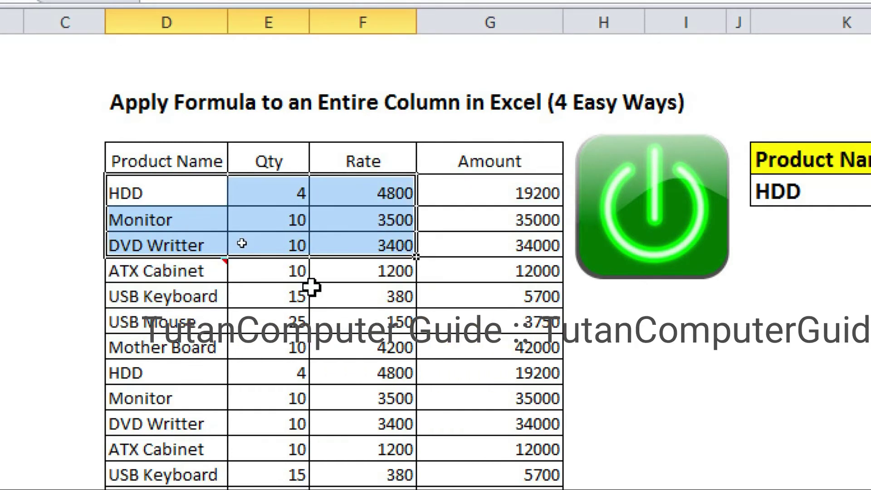
{"action": "mouse_move", "coordinate": [165, 181]}
{"action": "left_mouse_down"}
{"action": "mouse_move", "coordinate": [234, 203]}
{"action": "mouse_move", "coordinate": [474, 365]}
{"action": "left_mouse_up"}
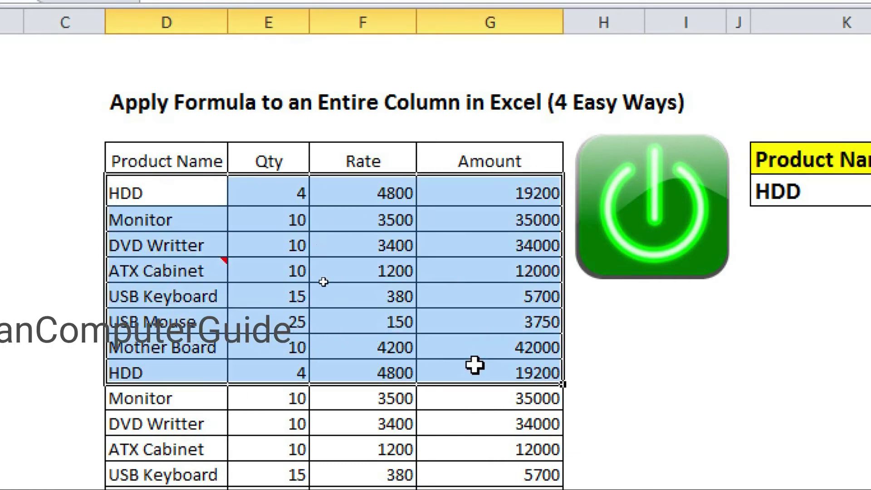
{"action": "left_click", "coordinate": [161, 183]}
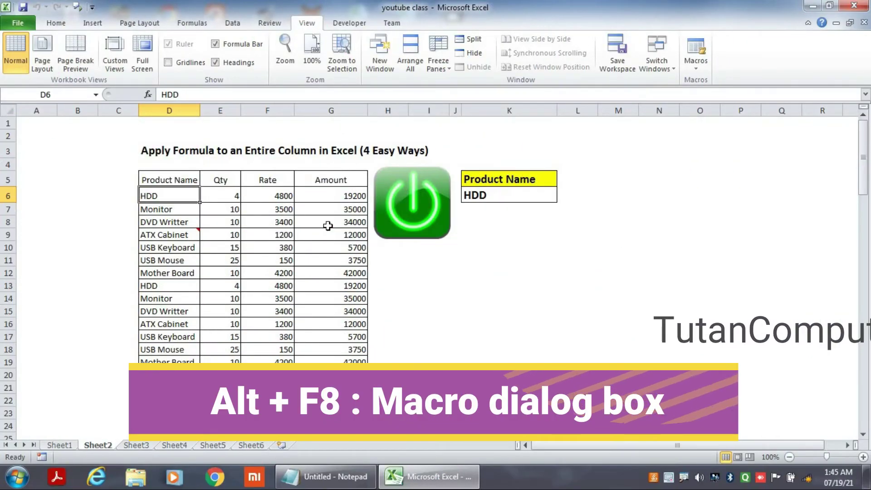
Show the Macro list with Alt+F8, then minimise the youtube class workbook with Ctrl+F9
{"action": "key", "text": "alt"}
{"action": "key", "text": "alt+F8"}
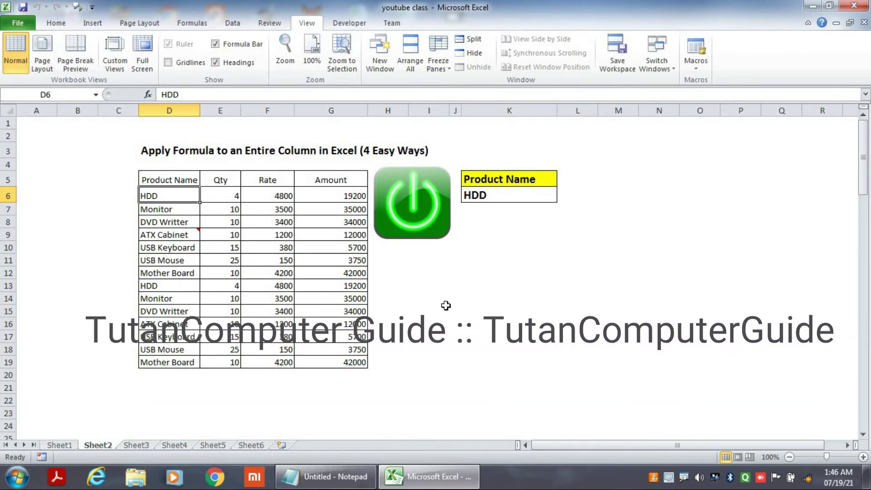
{"action": "key", "text": "ctrl+F9"}
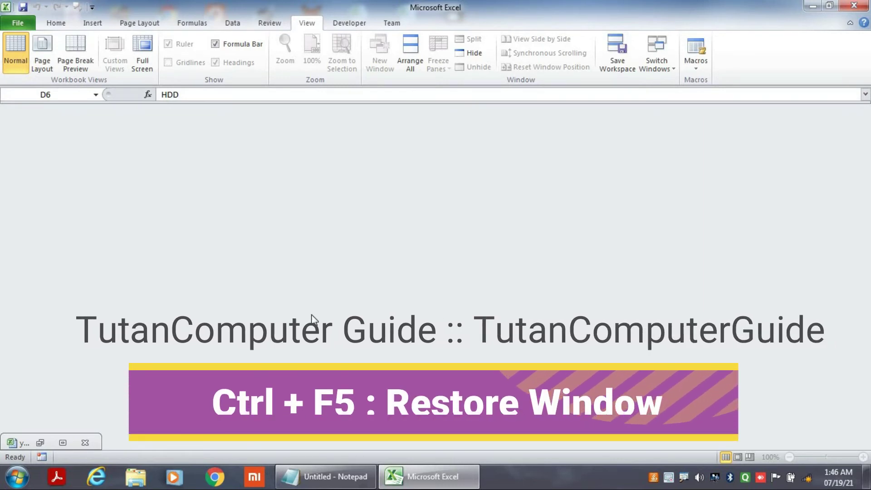
Restore the youtube class workbook with Ctrl+F5 and maximise it with Ctrl+F10
{"action": "key", "text": "ctrl+F5"}
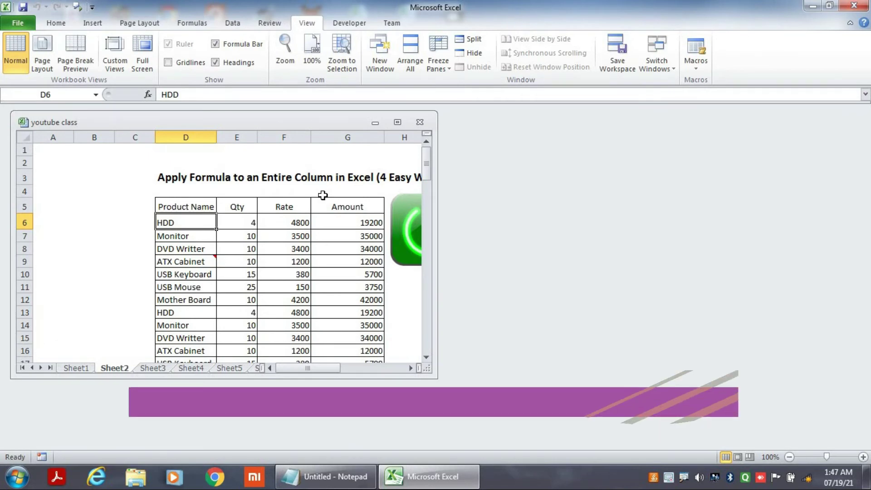
{"action": "key", "text": "ctrl+F10"}
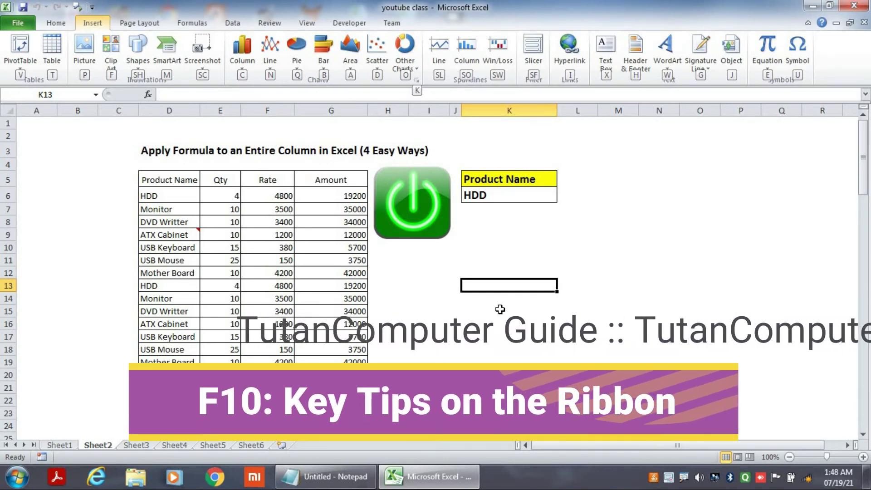
{"action": "key", "text": "F10"}
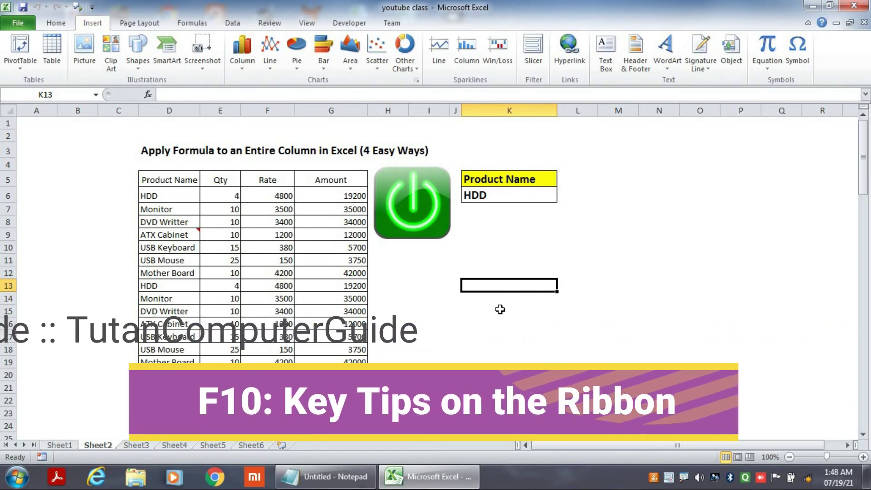
{"action": "key", "text": "F10"}
{"action": "key", "text": "F10"}
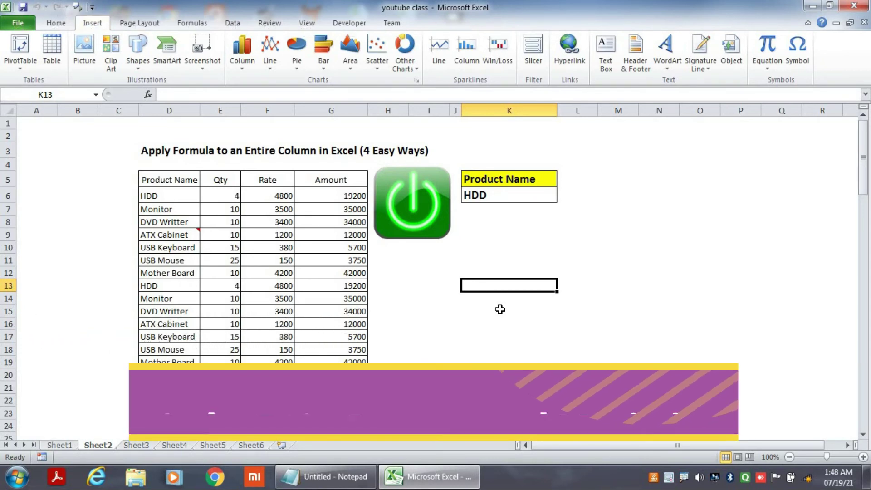
{"action": "key", "text": "ctrl+F10"}
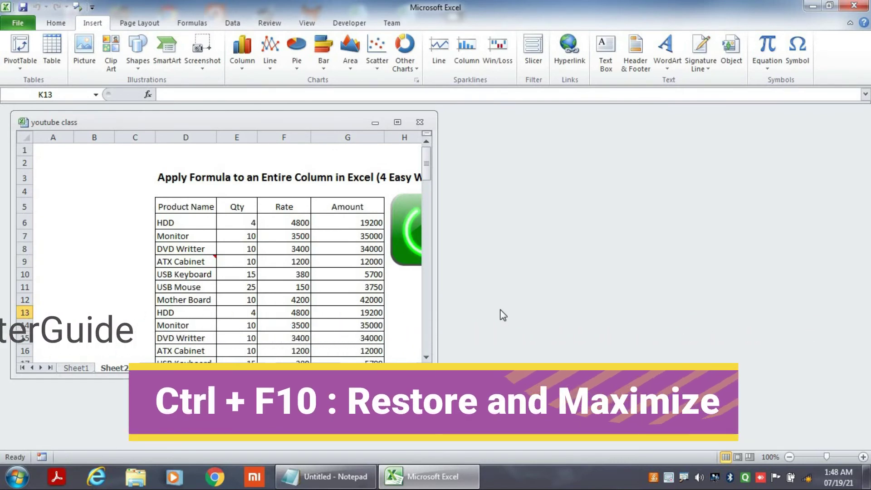
{"action": "key", "text": "ctrl+F10"}
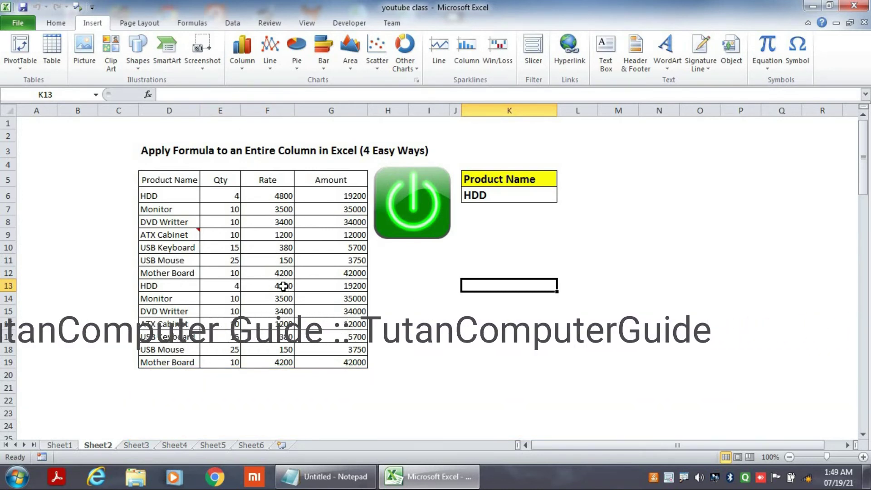
Insert a blank Chart1 sheet, chart the D5:G19 table as Chart2, and return to Sheet2
{"action": "key", "text": "F11"}
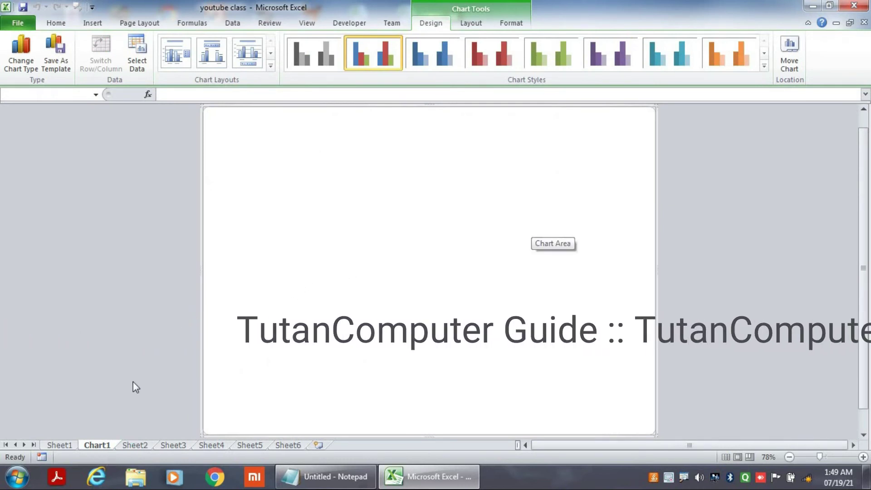
{"action": "left_click", "coordinate": [134, 444]}
{"action": "mouse_move", "coordinate": [171, 180]}
{"action": "left_mouse_down"}
{"action": "mouse_move", "coordinate": [310, 364]}
{"action": "mouse_move", "coordinate": [329, 351]}
{"action": "left_mouse_up"}
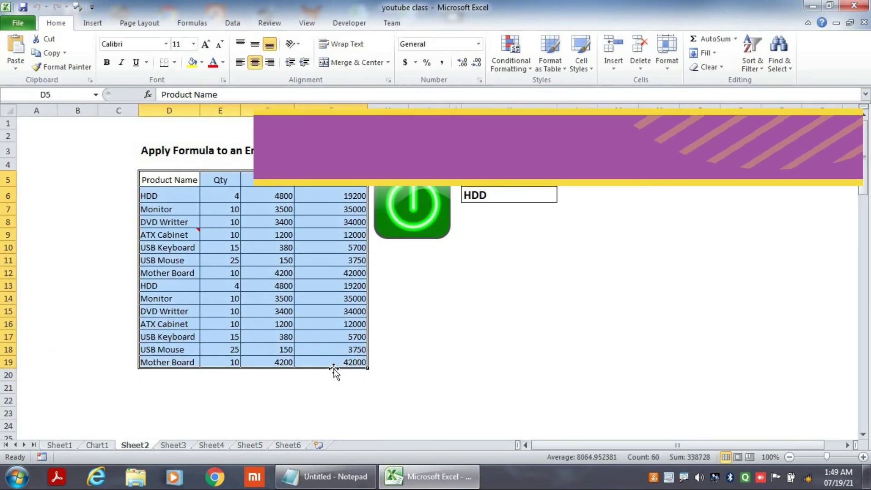
{"action": "key", "text": "F11"}
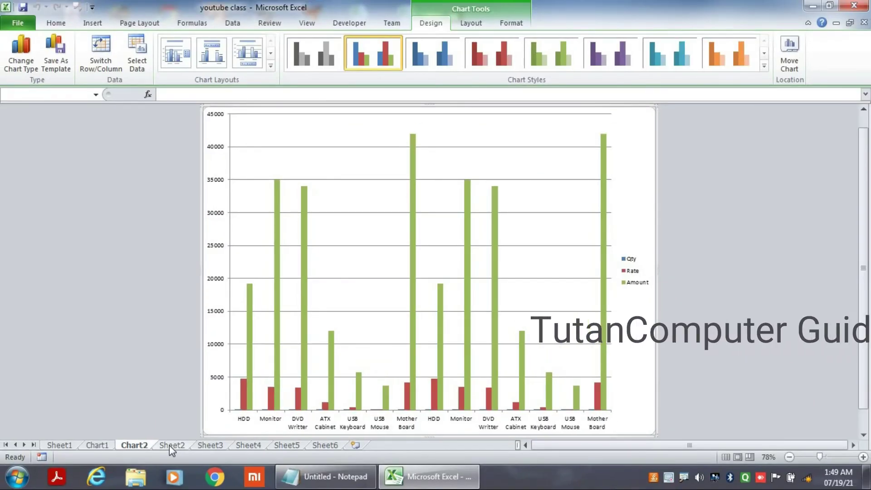
{"action": "left_click", "coordinate": [169, 445]}
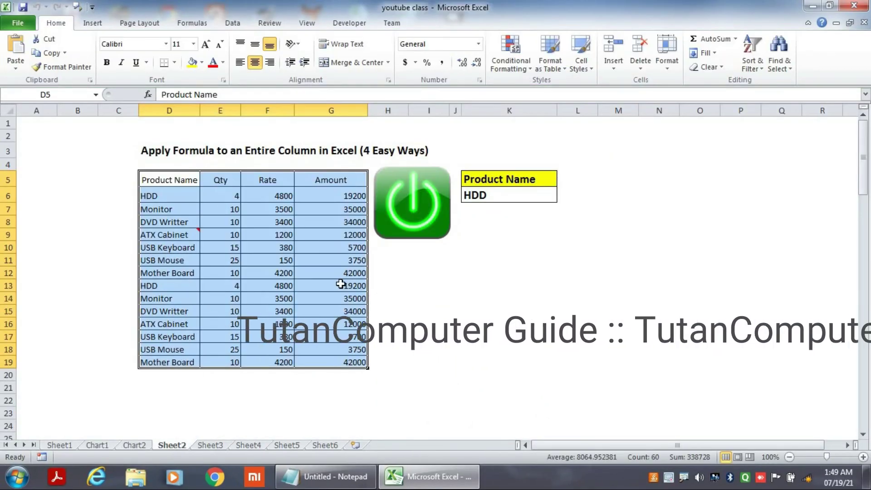
{"action": "left_click", "coordinate": [457, 292]}
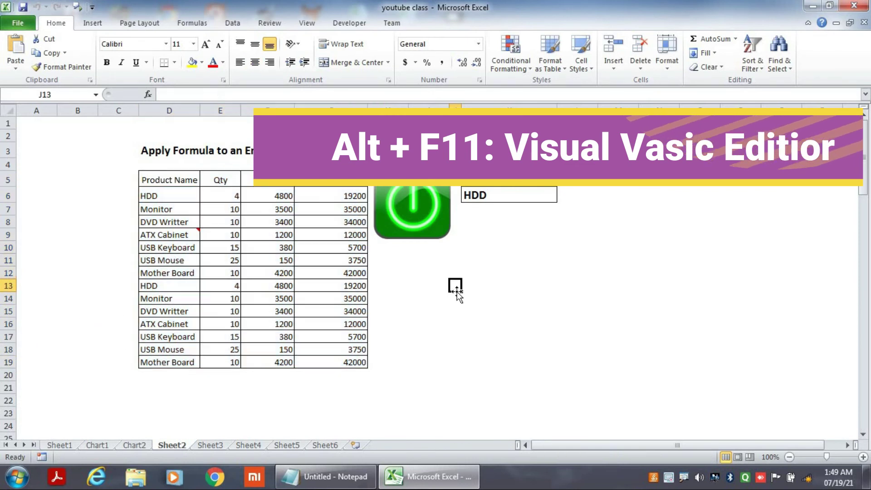
{"action": "left_click", "coordinate": [290, 309]}
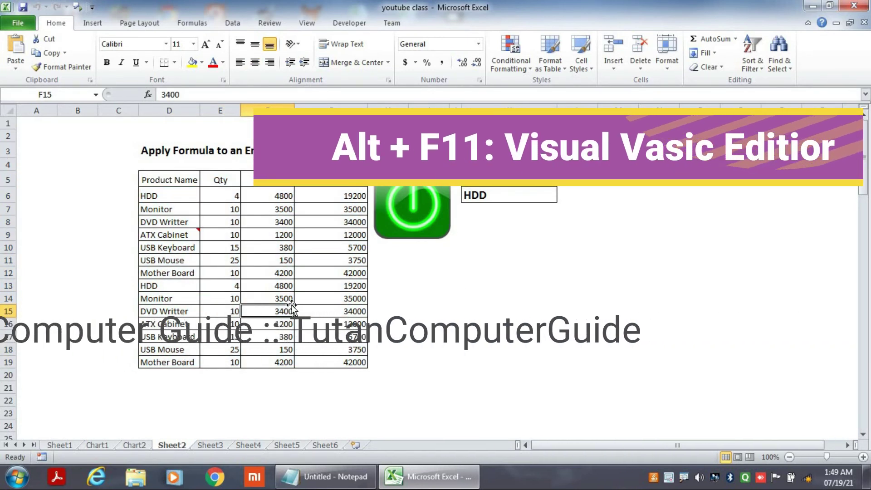
{"action": "key", "text": "alt+F11"}
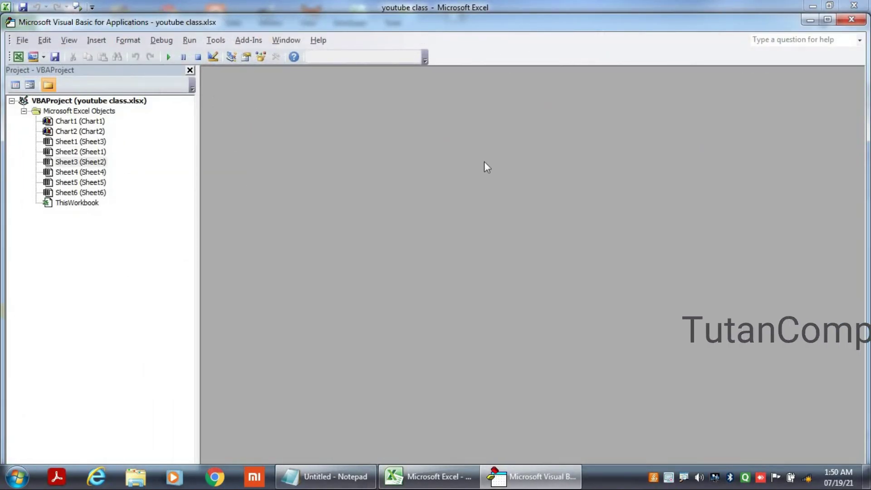
{"action": "key", "text": "alt+q"}
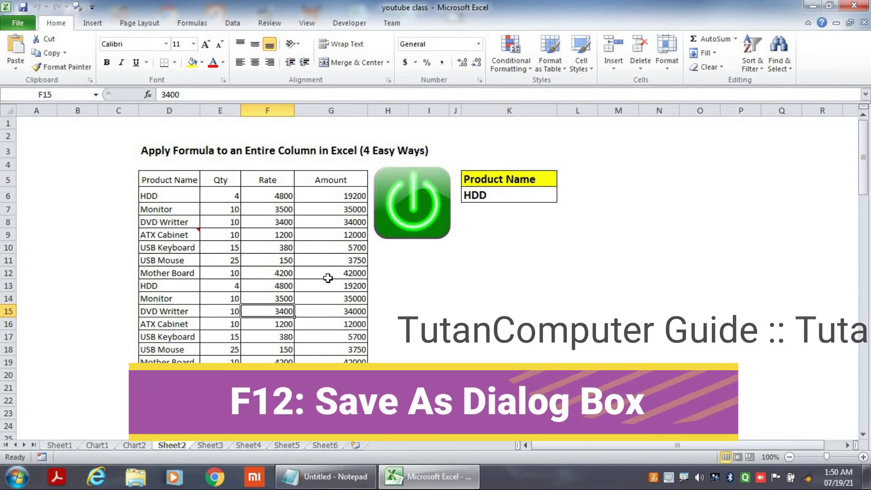
{"action": "key", "text": "F12"}
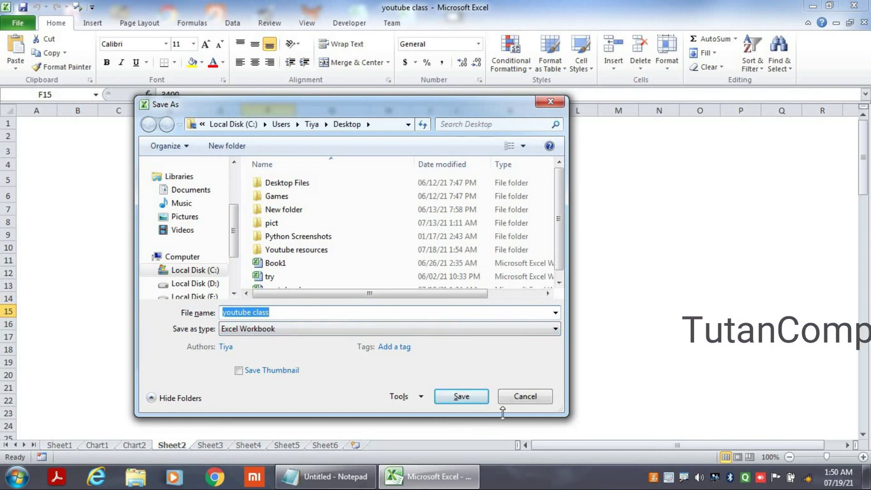
{"action": "left_click", "coordinate": [538, 402]}
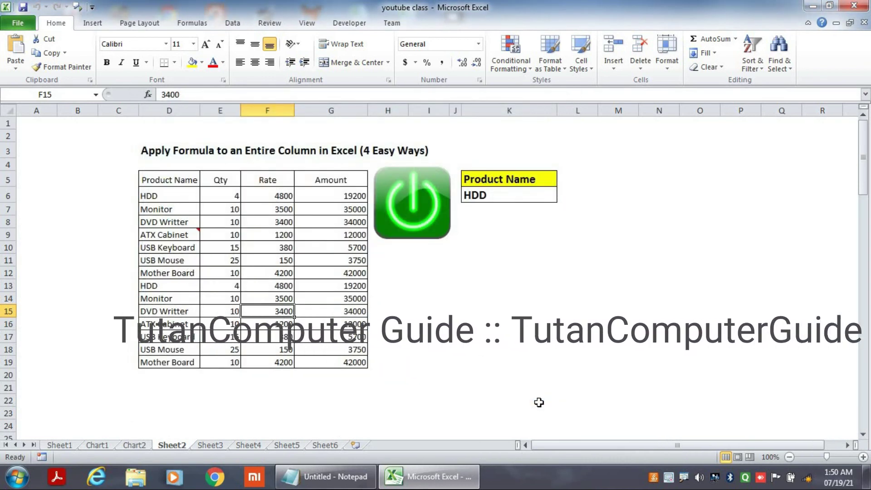
{"action": "key", "text": "ctrl+F12"}
{"action": "left_click", "coordinate": [390, 290]}
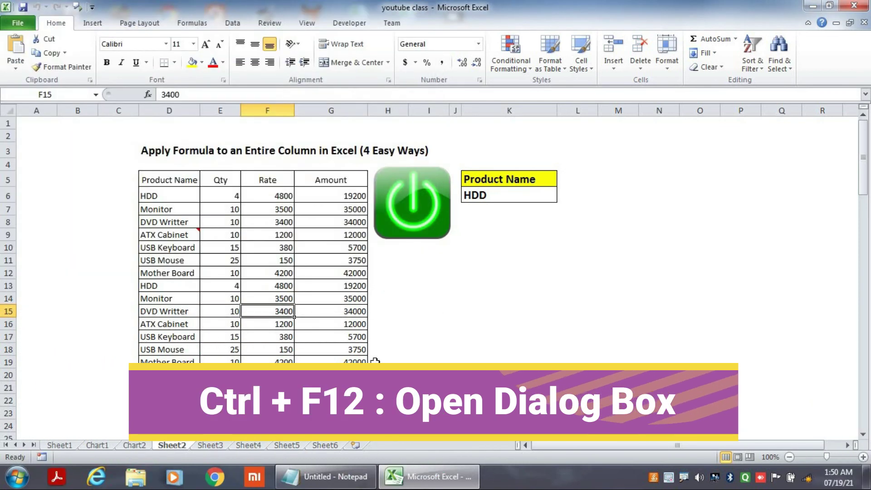
{"action": "key", "text": "ctrl+F12"}
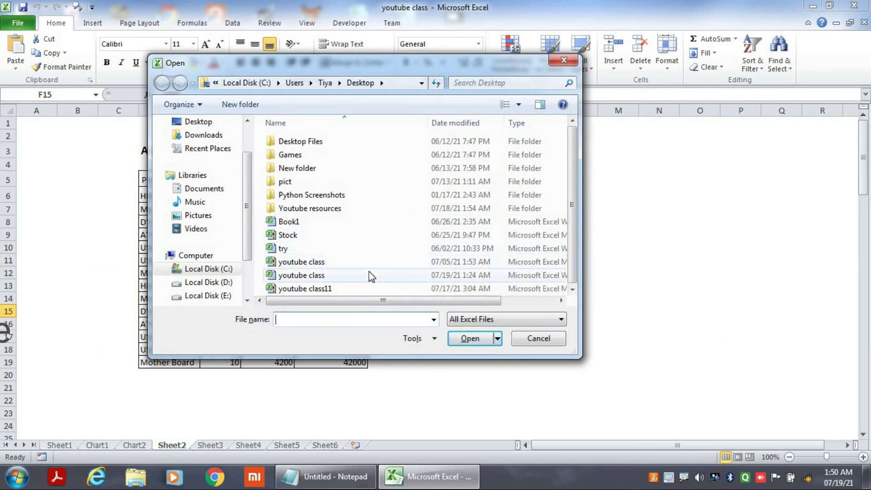
{"action": "left_click", "coordinate": [548, 343]}
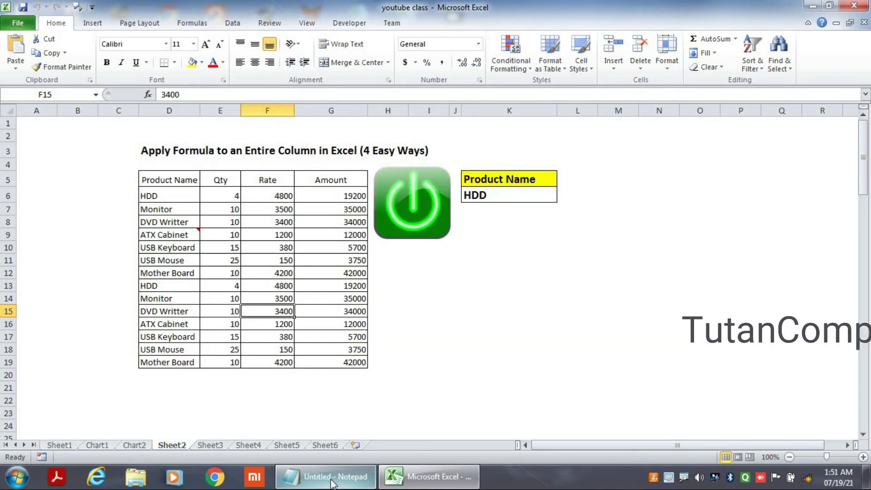